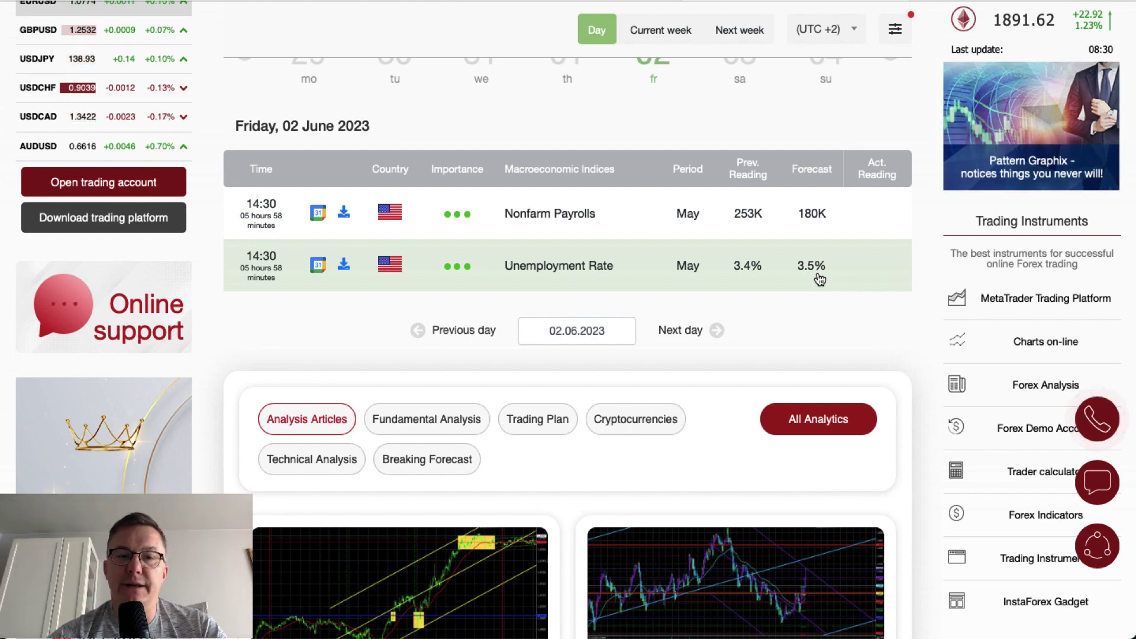
scroll(818, 279, "up", 2)
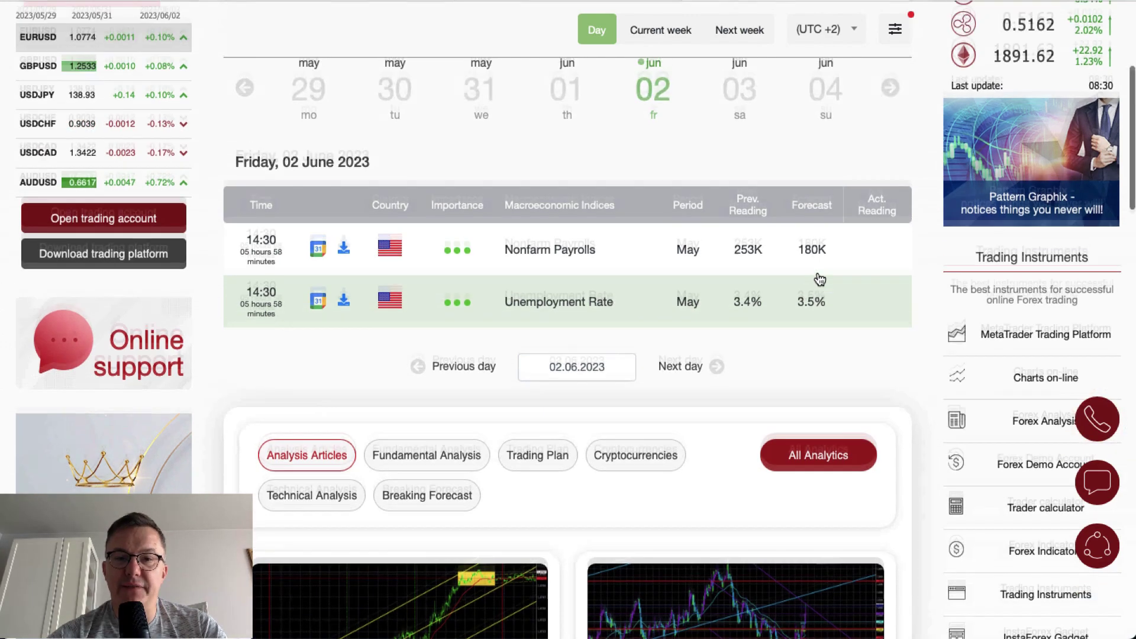
scroll(819, 278, "down", 1)
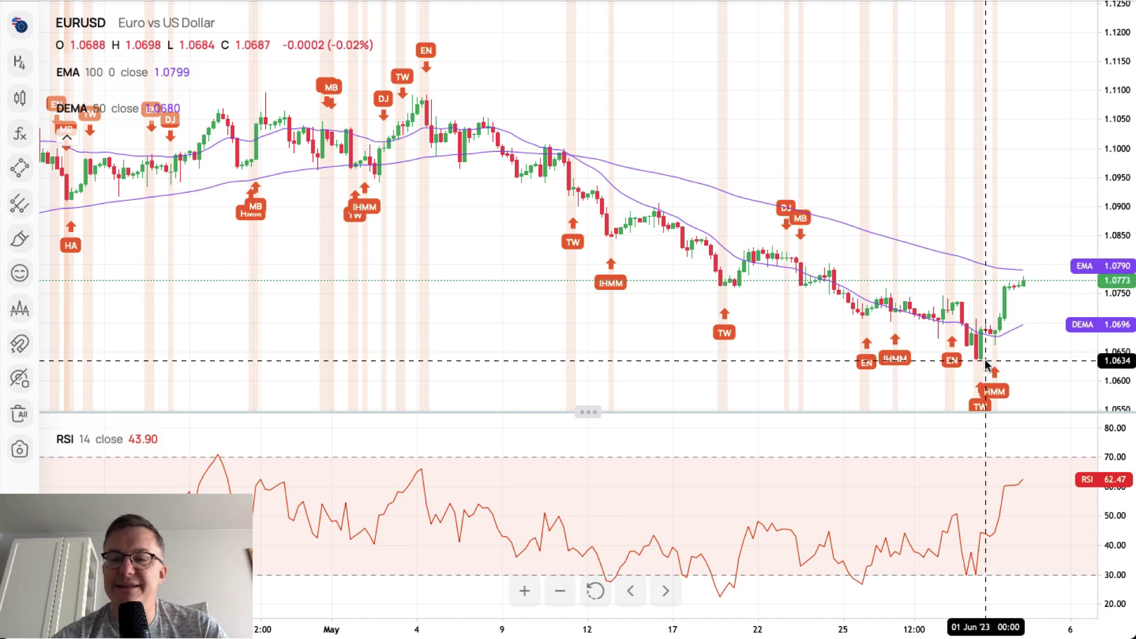
Step: Draw a horizontal line on the EURUSD chart at the 31 May low of 1.0636 with magnet snapping on, and colour it green
left_click_drag(775, 271, 634, 330)
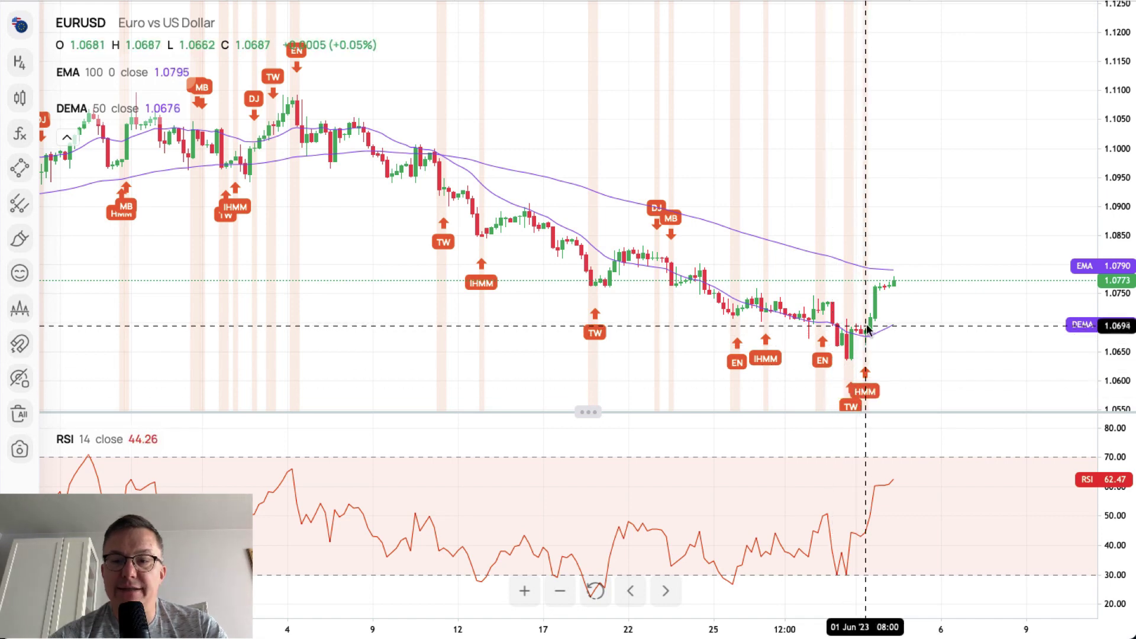
left_click(32, 170)
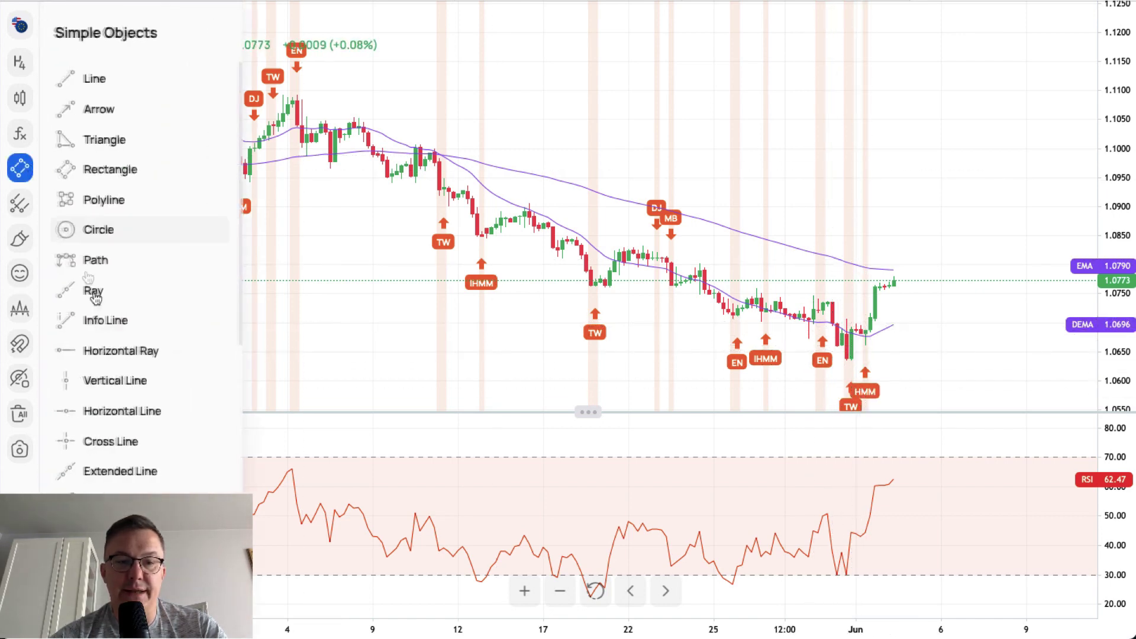
left_click(77, 408)
left_click(19, 344)
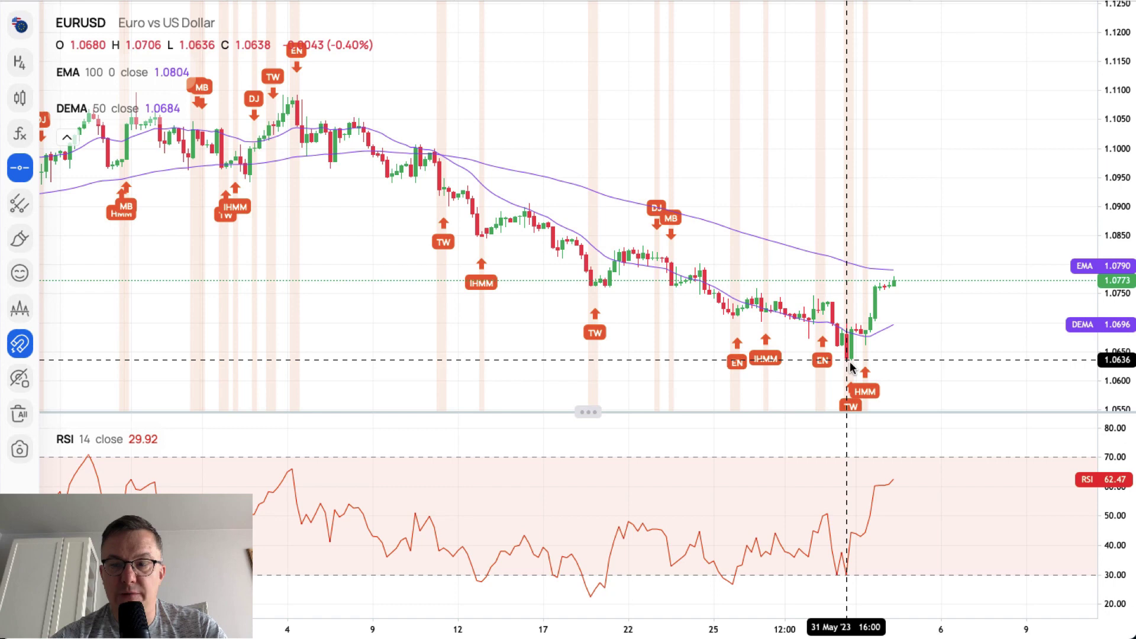
left_click(850, 367)
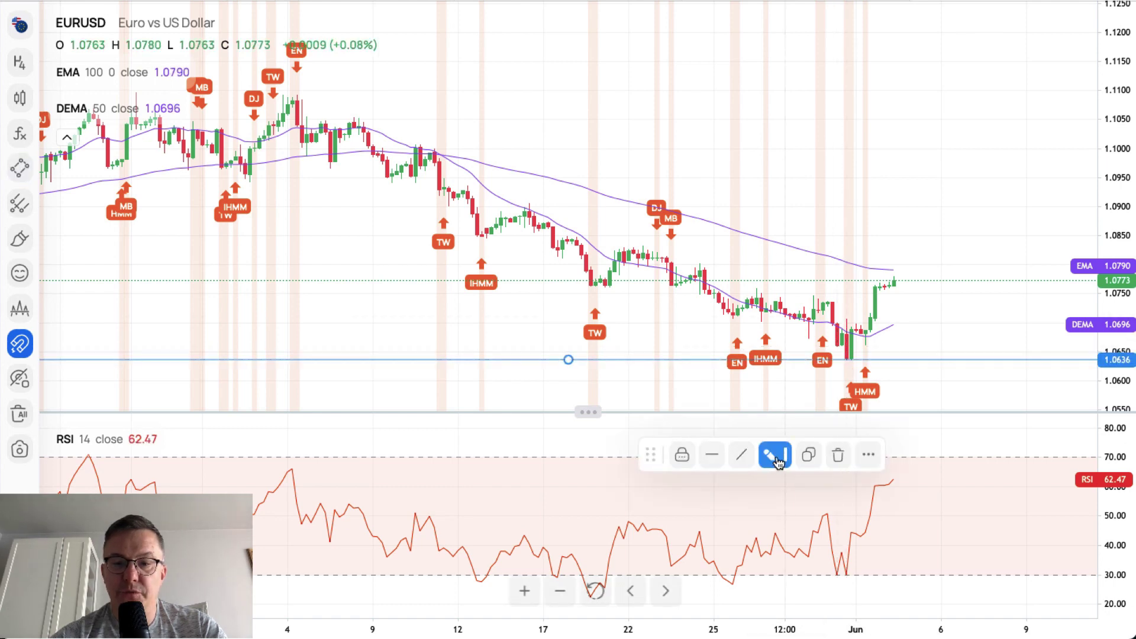
left_click(772, 454)
left_click(793, 521)
left_click(903, 337)
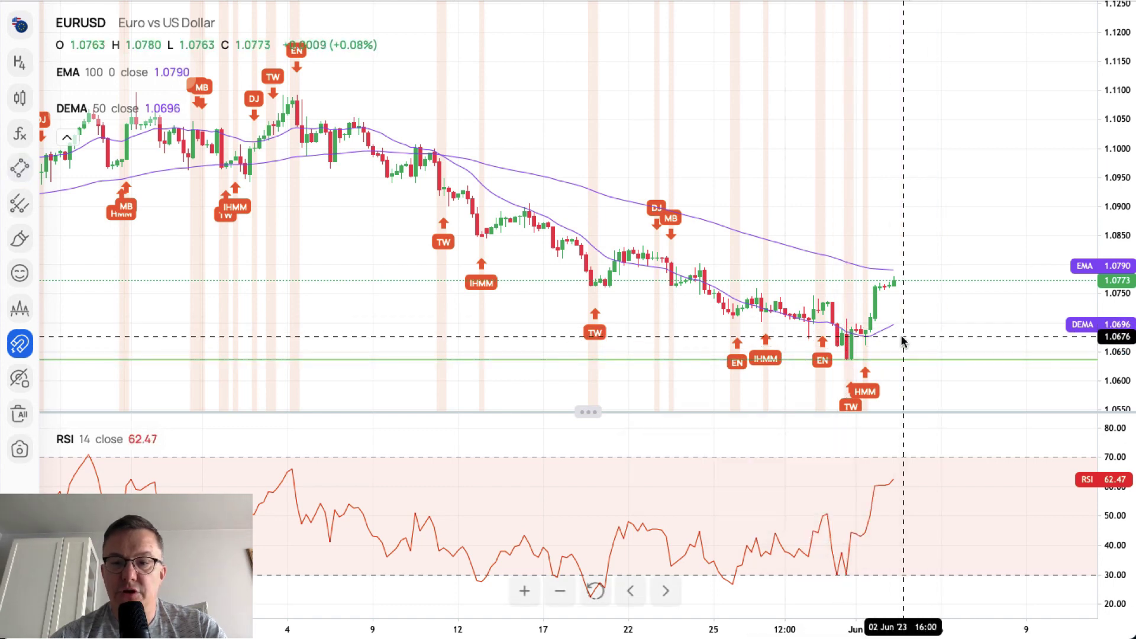
Step: Add a horizontal line at the 19 May low of 1.0761 on the EURUSD chart and colour it green
left_click_drag(1126, 362, 1124, 319)
left_click_drag(1001, 279, 968, 217)
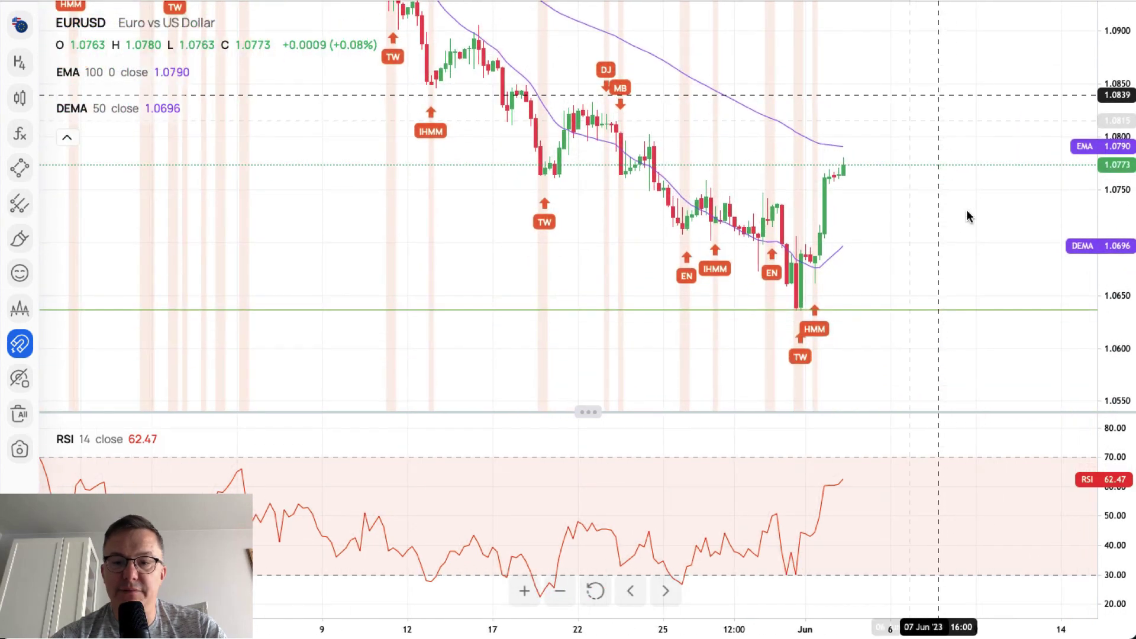
left_click(524, 591)
left_click_drag(588, 372, 735, 352)
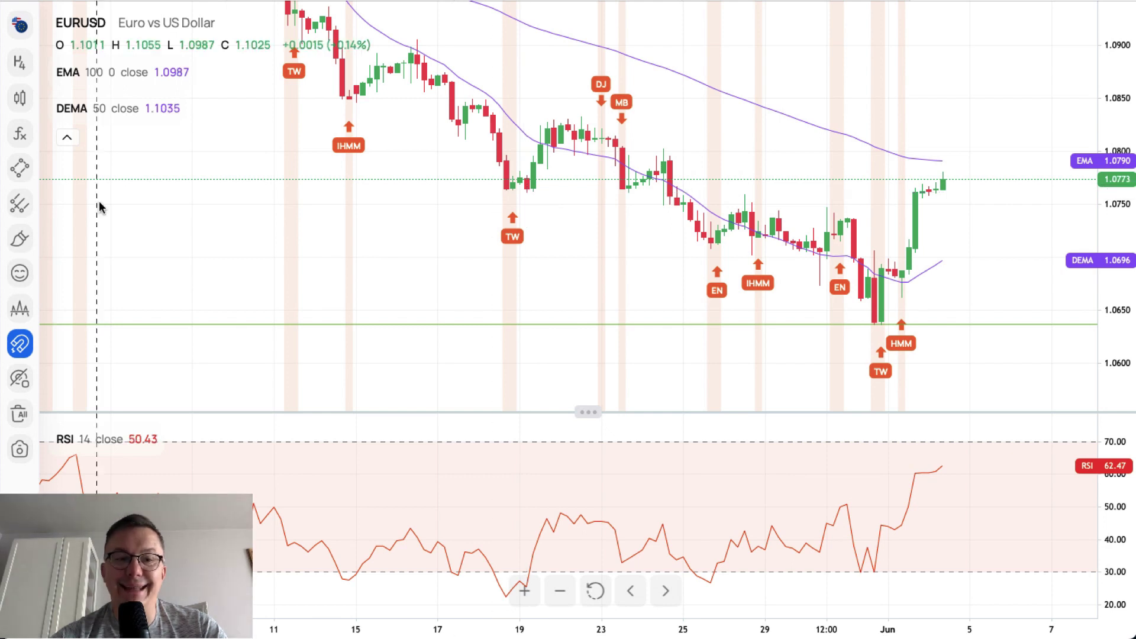
left_click(24, 176)
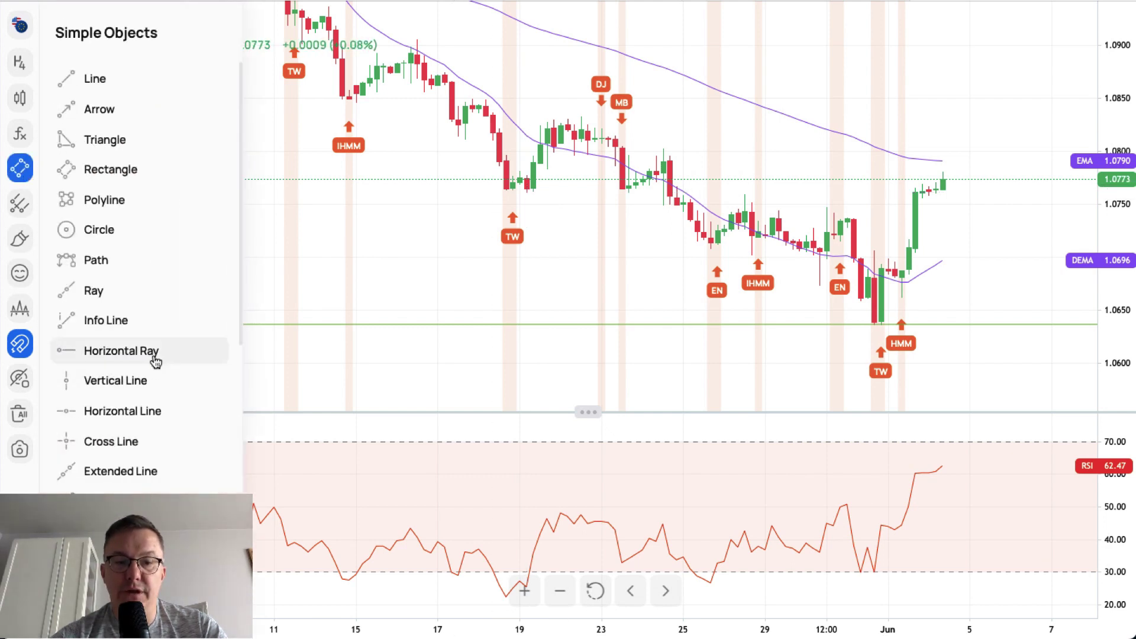
left_click(149, 410)
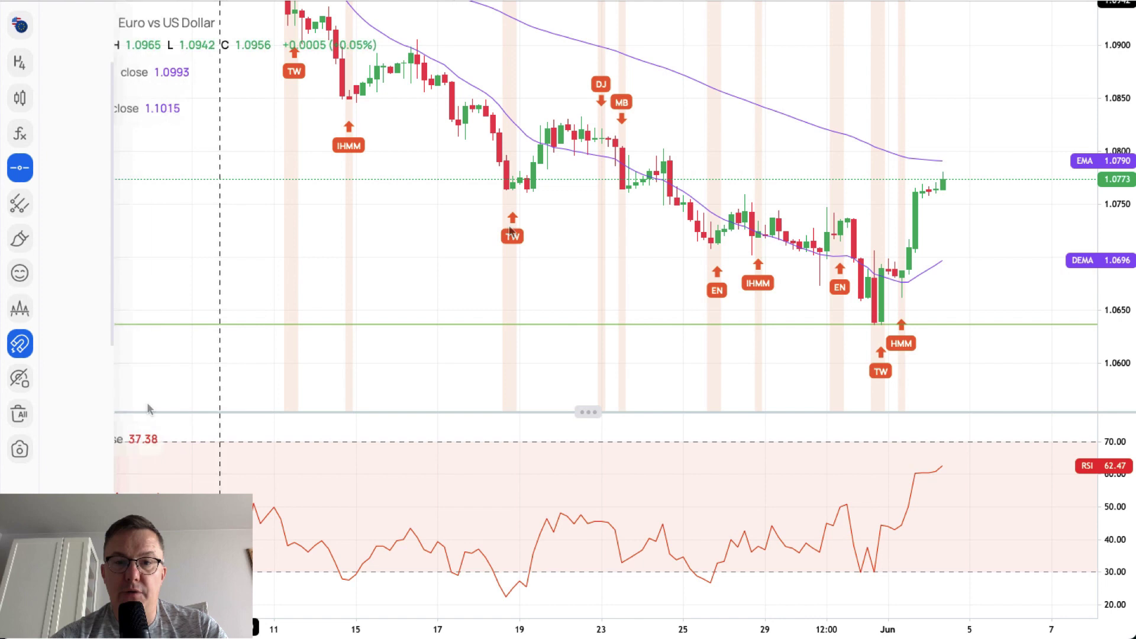
left_click(527, 197)
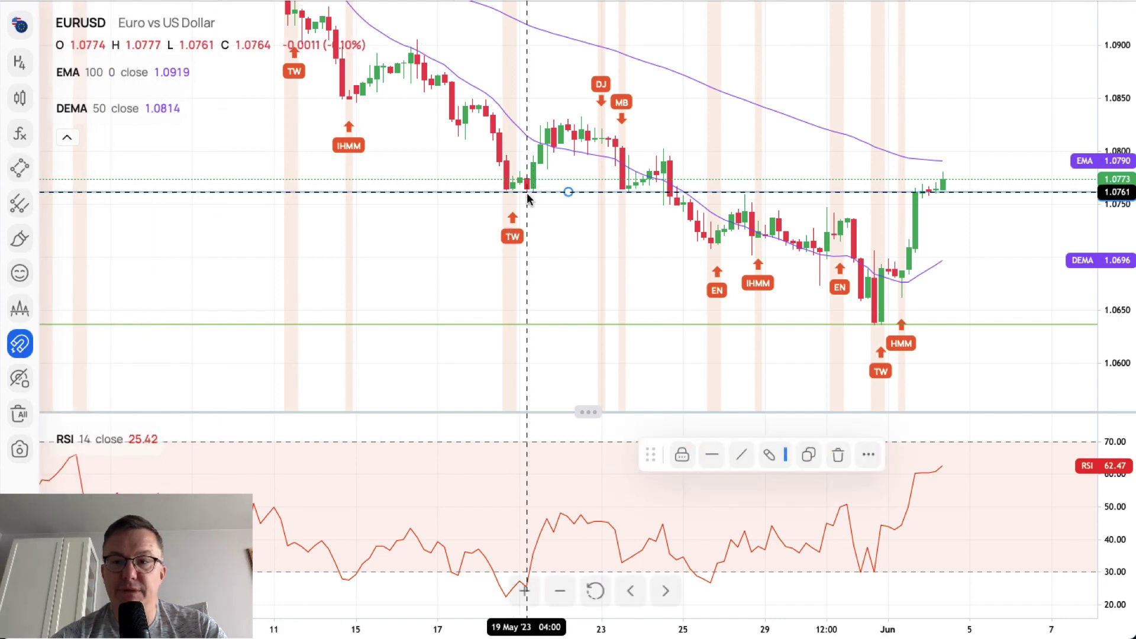
left_click(769, 454)
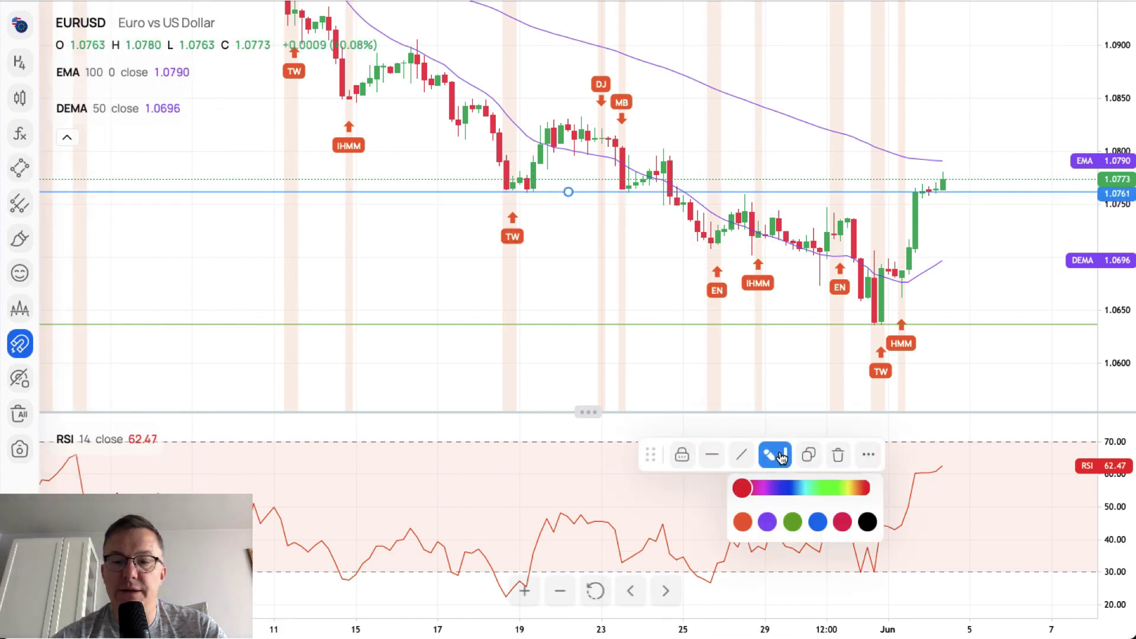
left_click(792, 522)
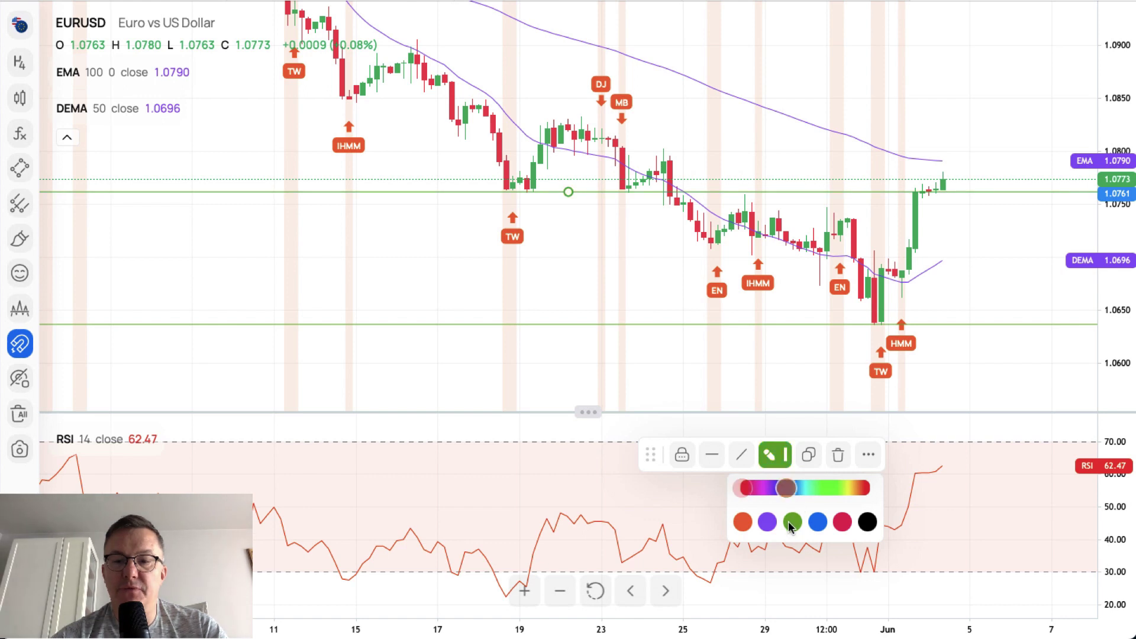
left_click(628, 252)
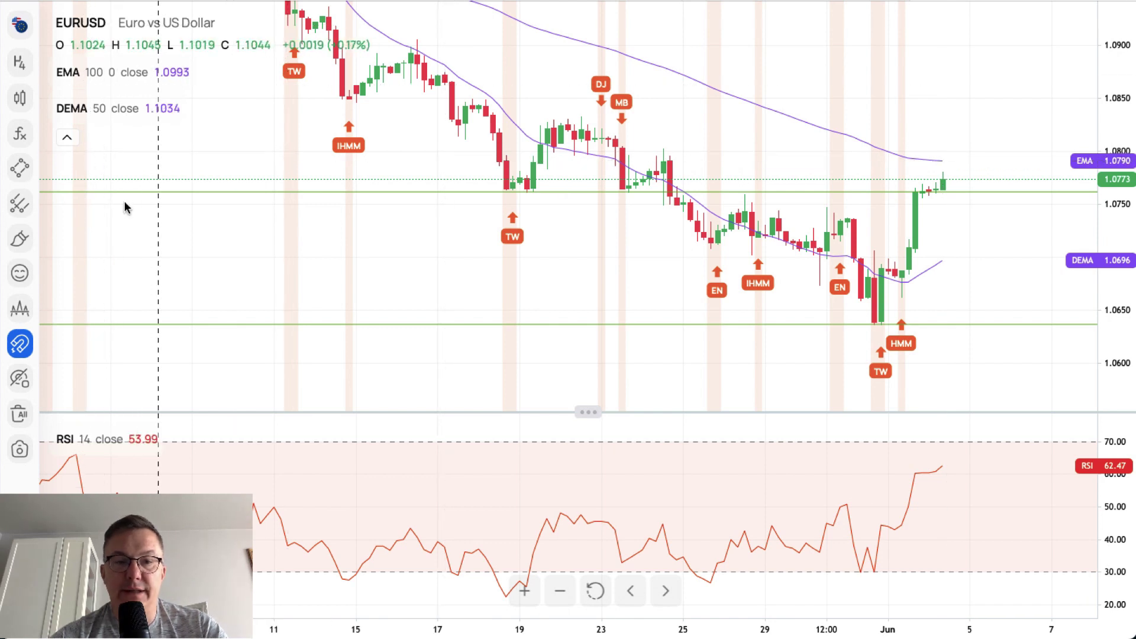
Step: Duplicate the green 1.0761 line, place the copy on the swing high at 1.0832, and colour it red
left_click(160, 192)
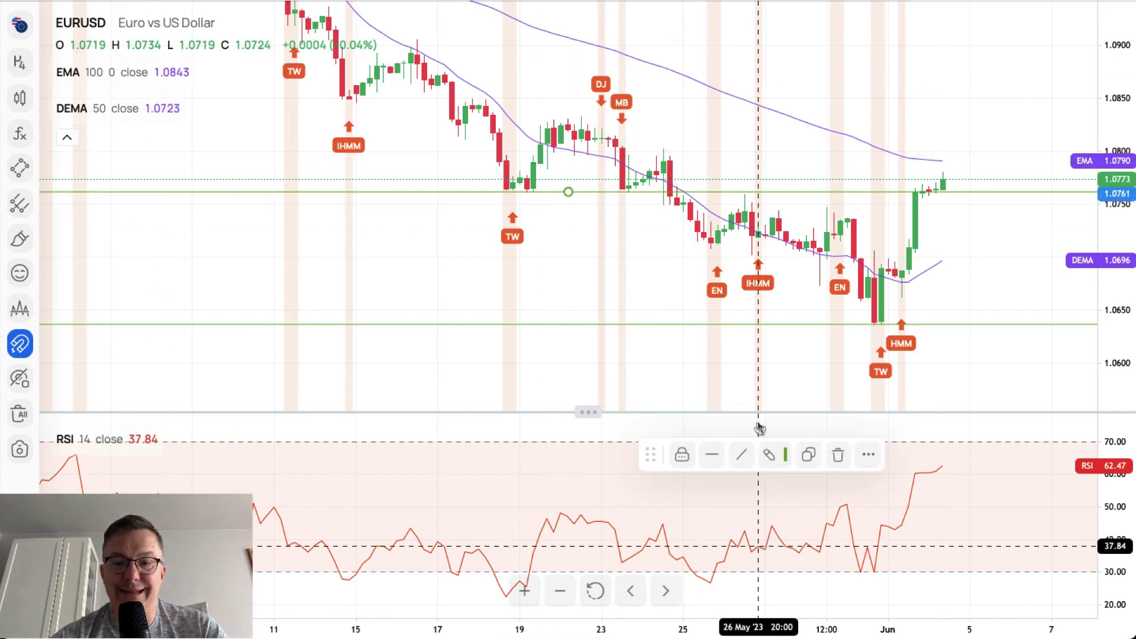
left_click(511, 142)
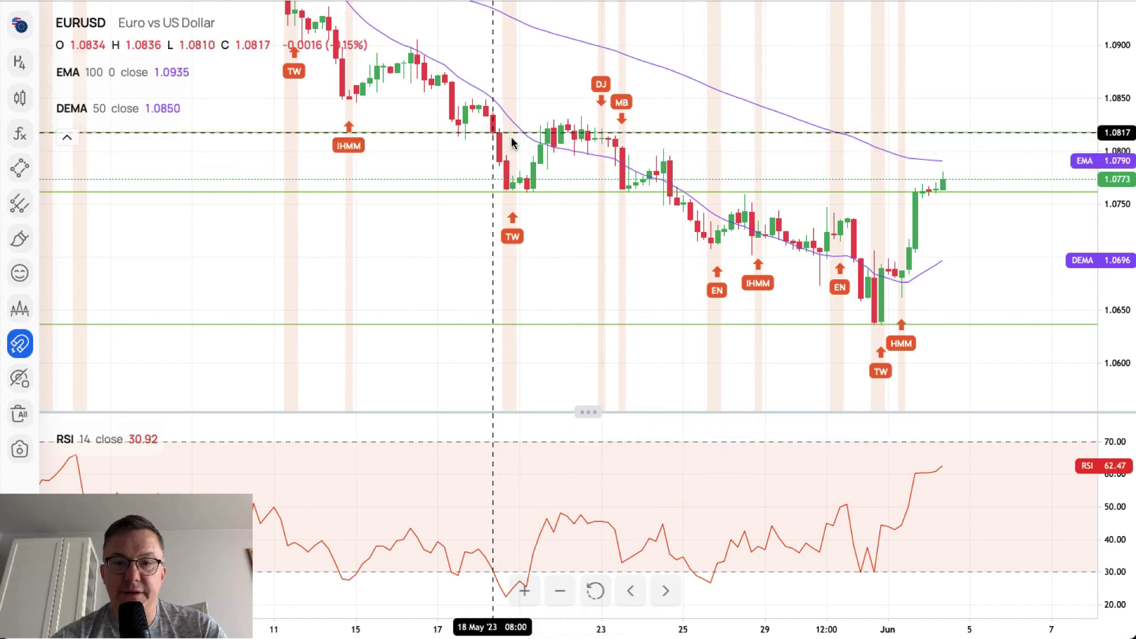
left_click(580, 117)
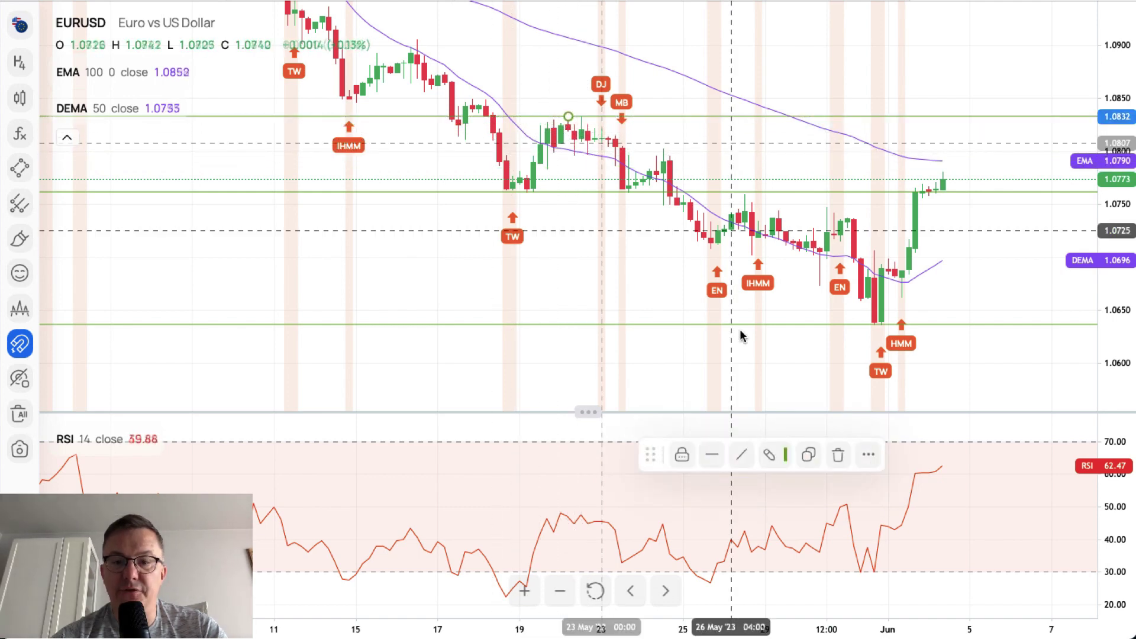
left_click(770, 457)
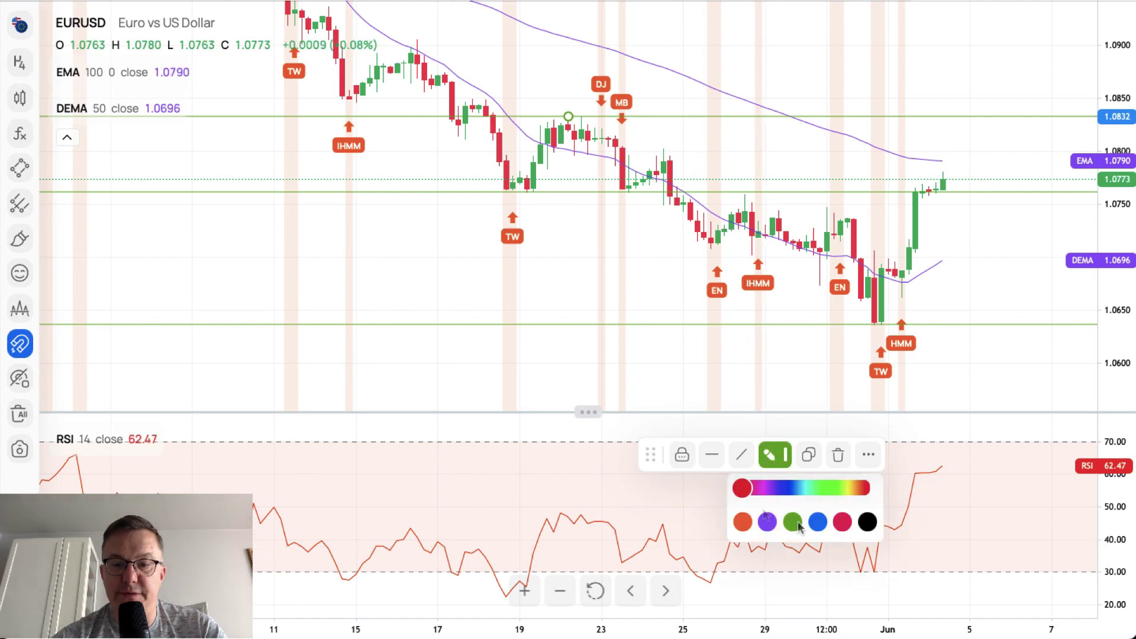
left_click(843, 522)
left_click(569, 474)
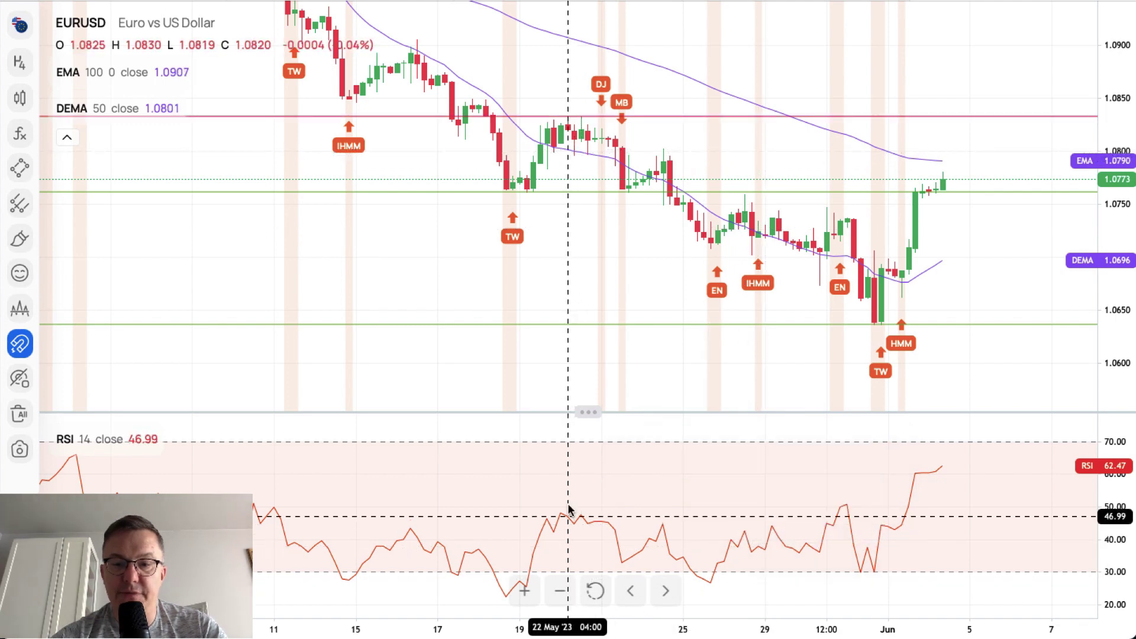
Step: Draw a horizontal line at the early-April swing low of 1.0789 on the EURUSD chart and colour it red
left_click(560, 590)
left_click(560, 591)
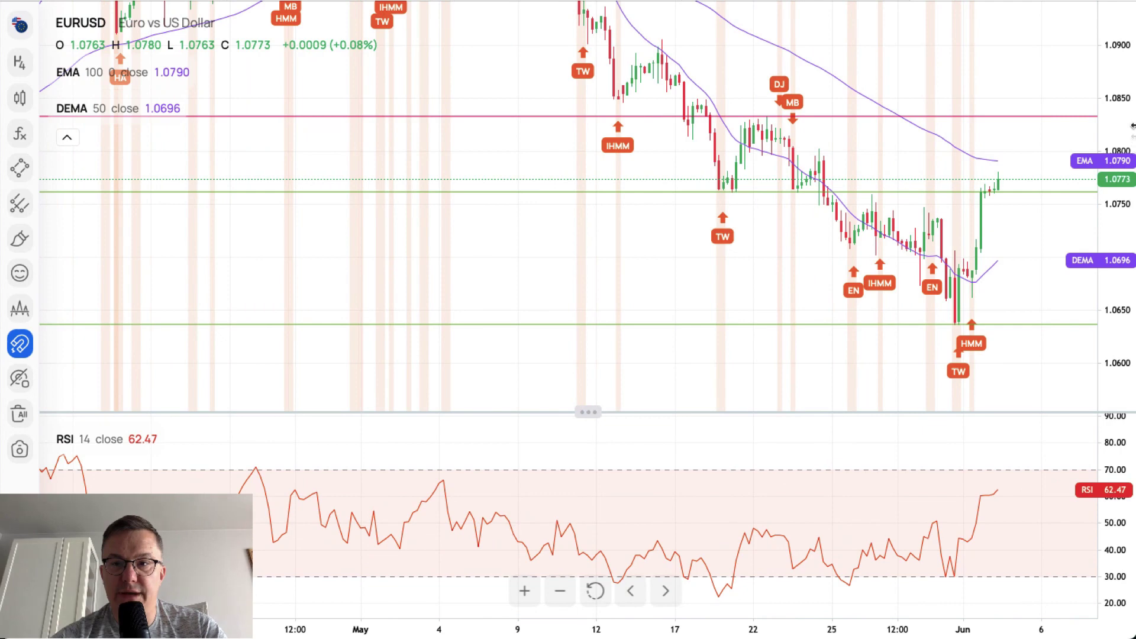
left_click_drag(1111, 132, 1112, 201)
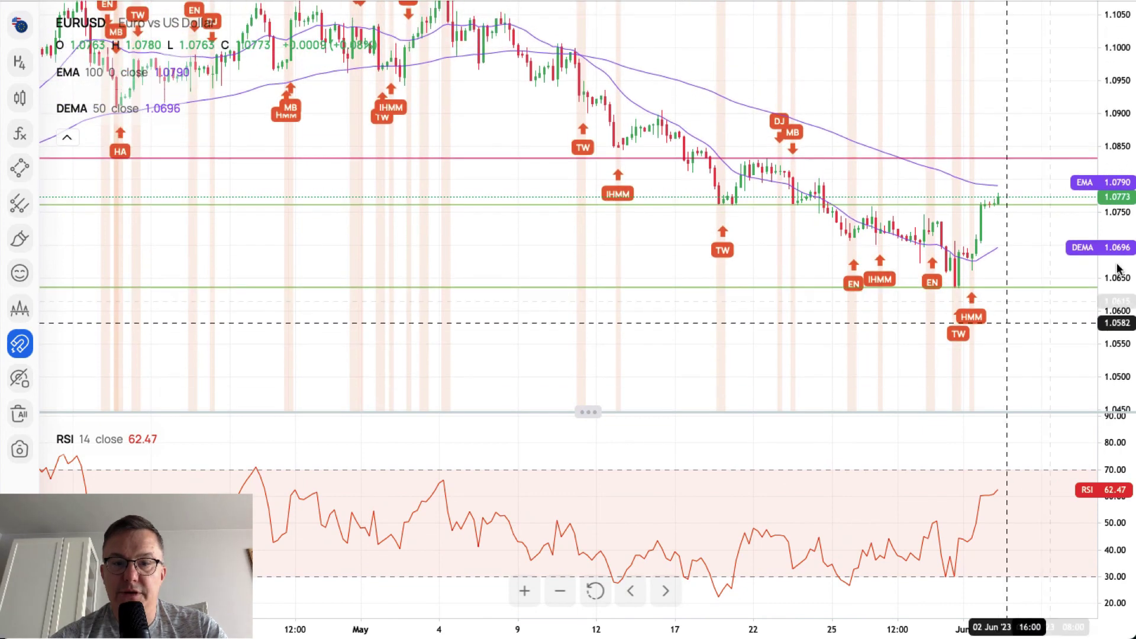
left_click(560, 591)
left_click(560, 590)
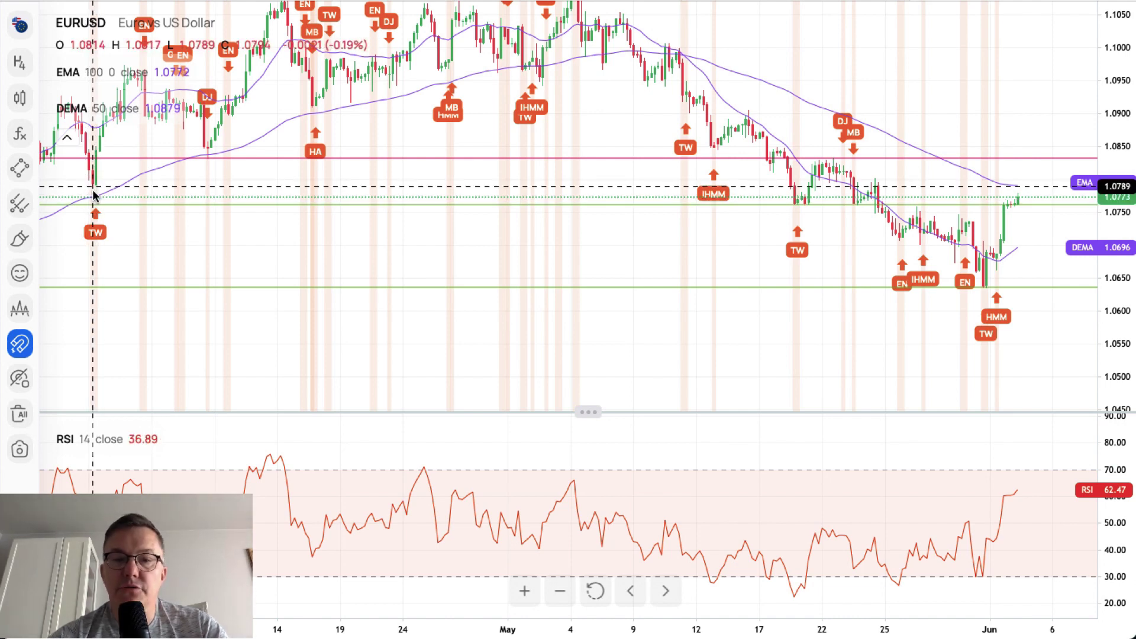
left_click(20, 168)
left_click(145, 417)
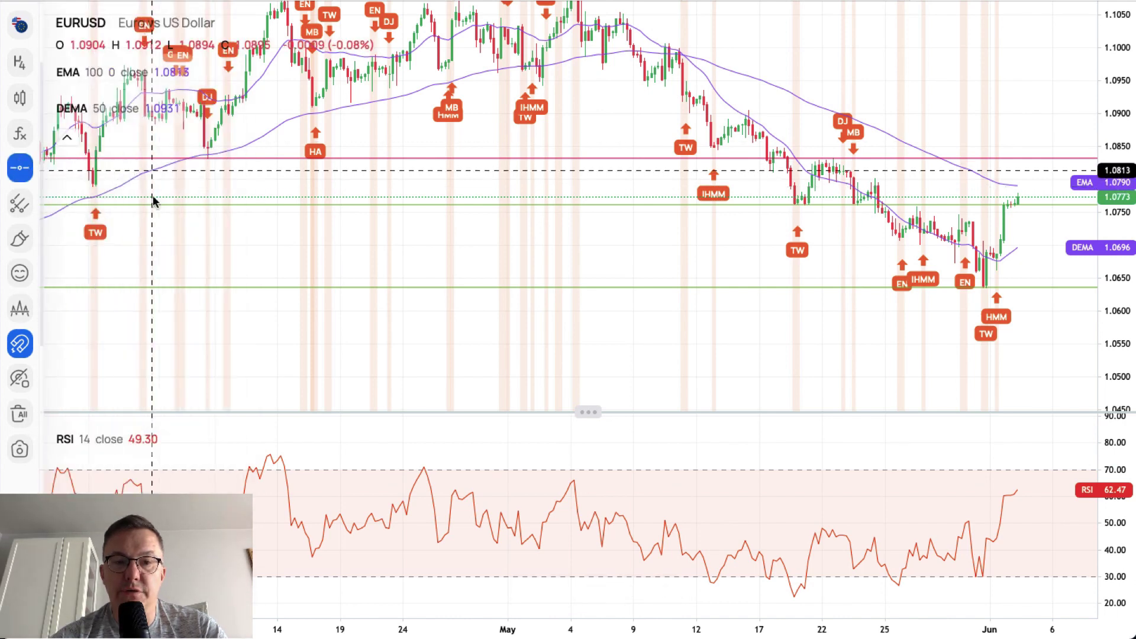
left_click(92, 188)
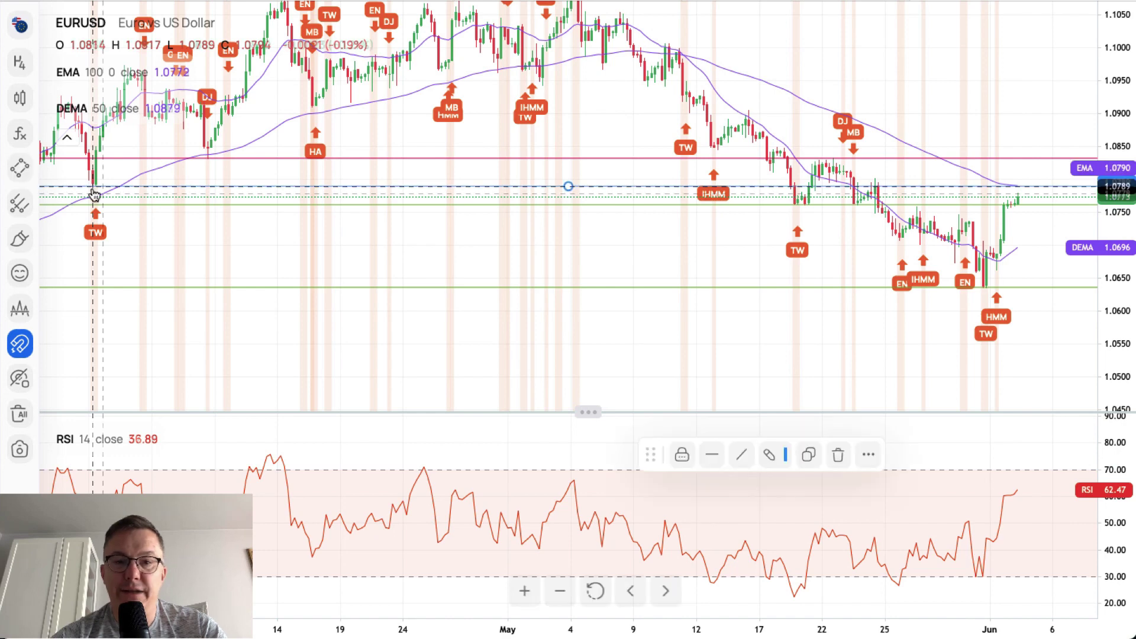
left_click(771, 465)
left_click(842, 521)
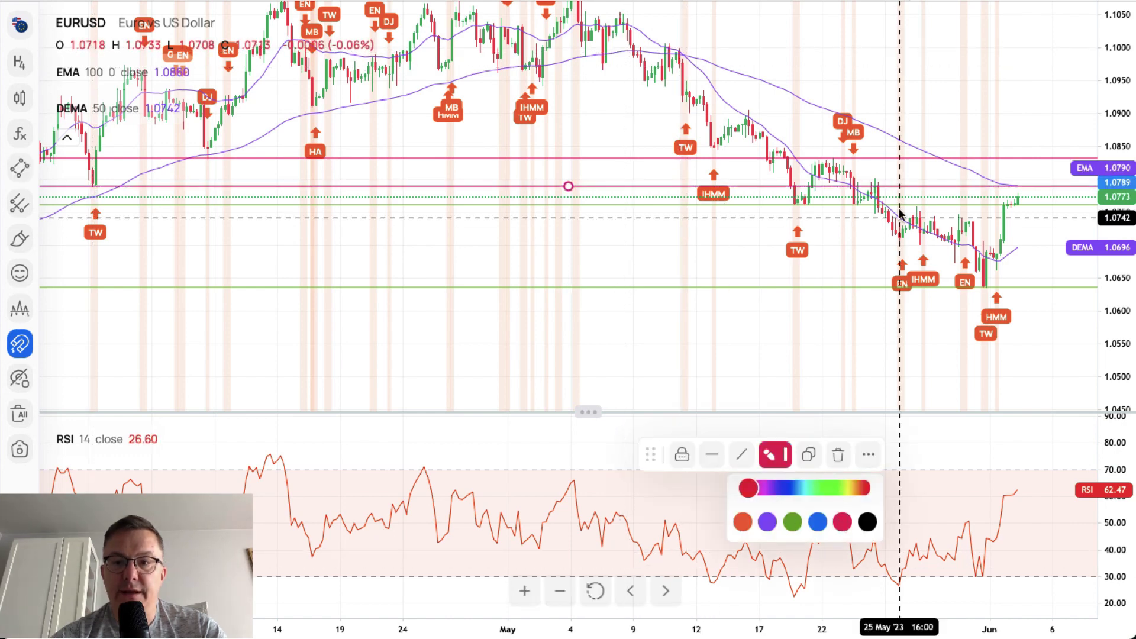
left_click(1014, 102)
left_click_drag(1027, 87, 1028, 177)
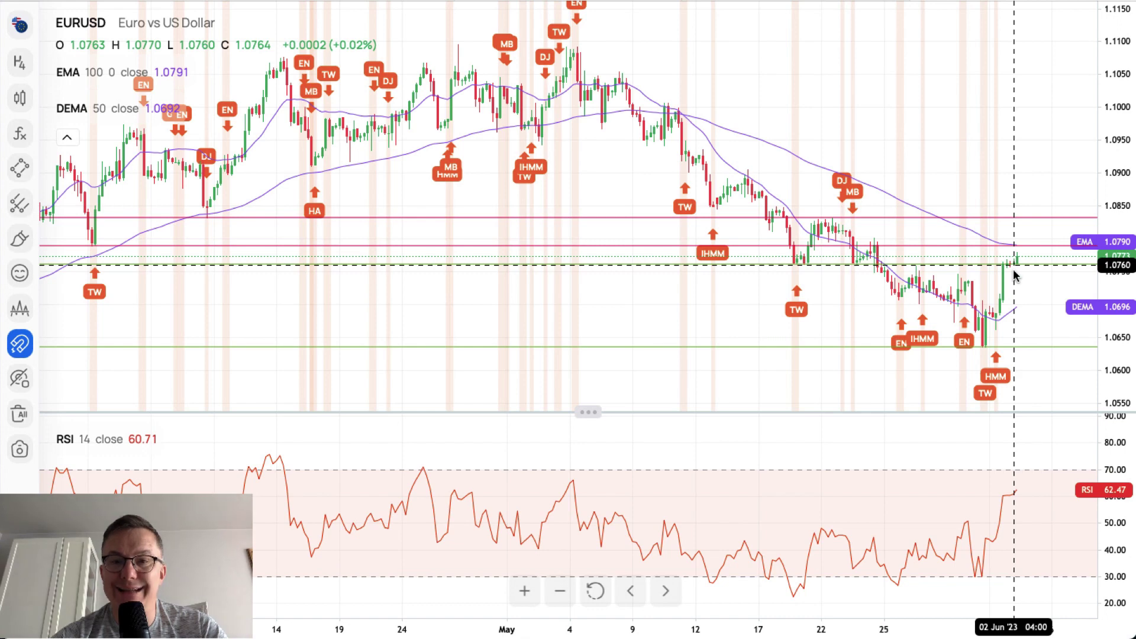
left_click_drag(1029, 158, 1029, 181)
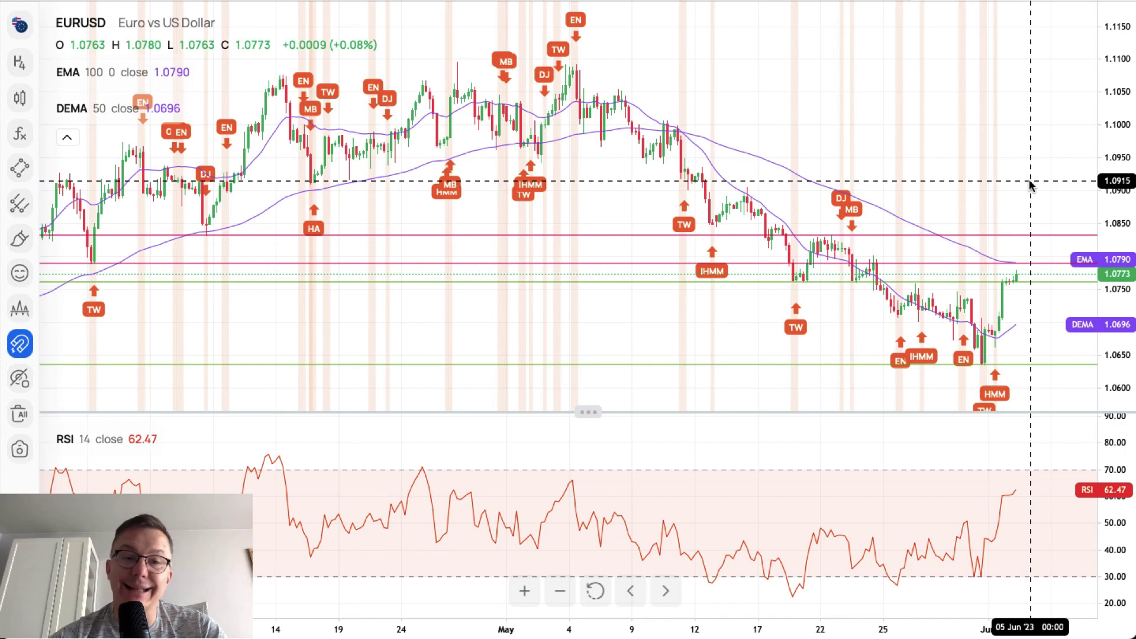
left_click_drag(1030, 186, 927, 181)
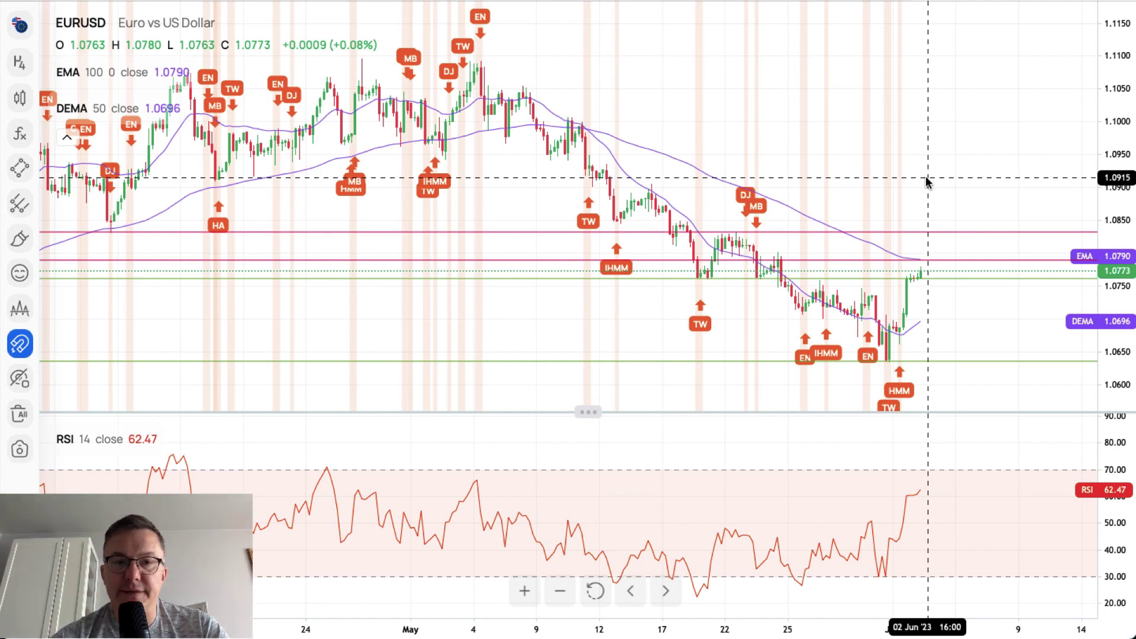
Step: Switch the chart to the USDJPY market and frame the price action from early May to the latest candles
left_click(20, 27)
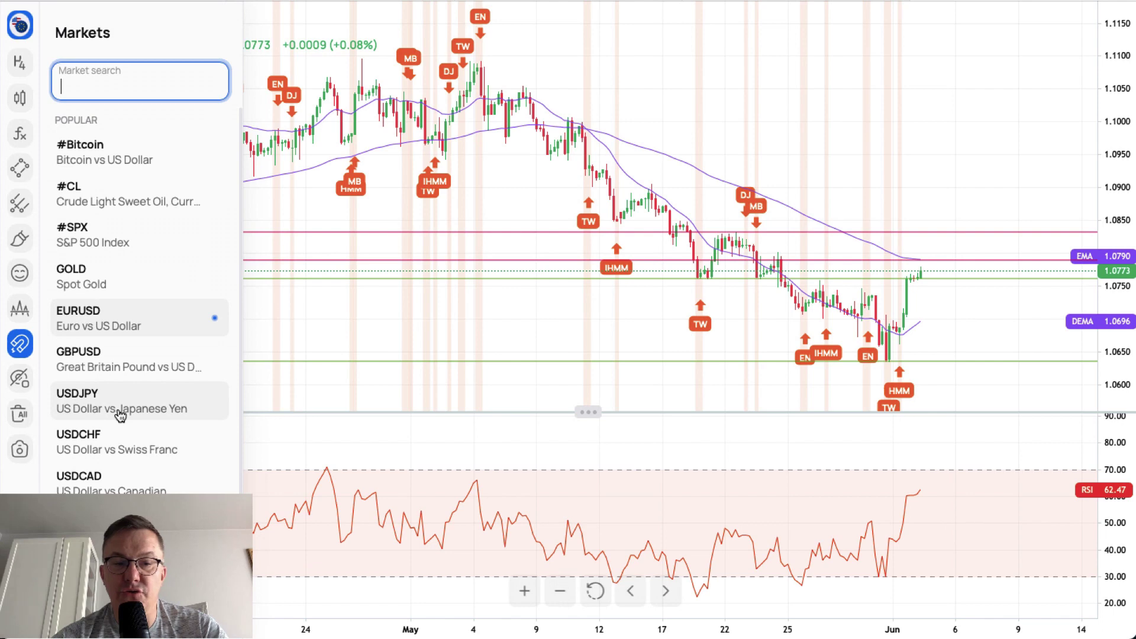
left_click(118, 414)
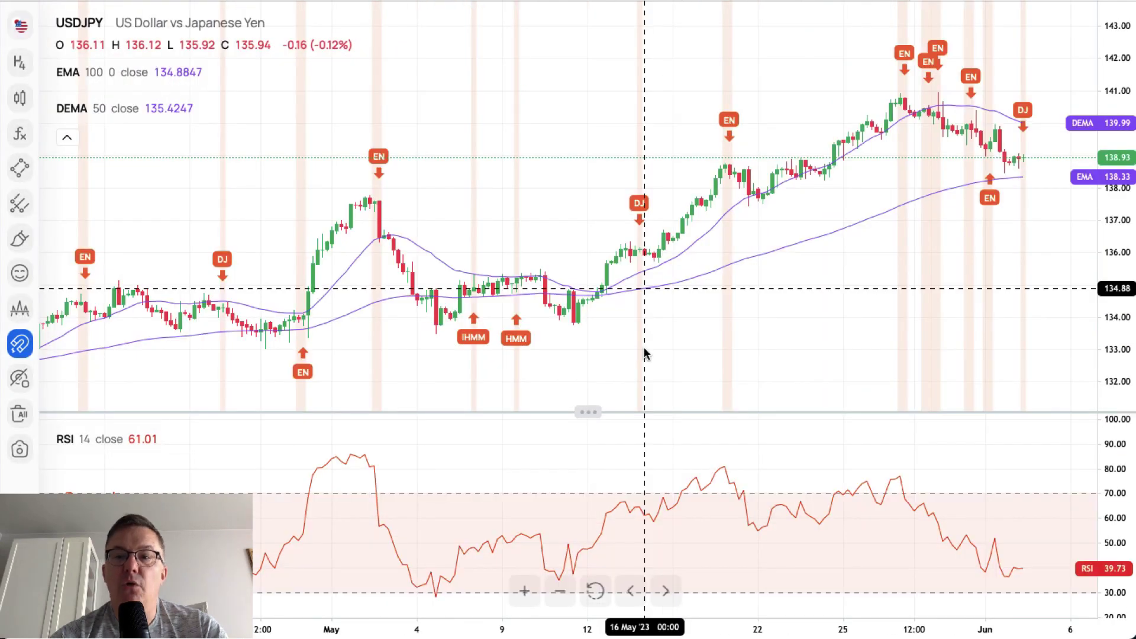
left_click(562, 590)
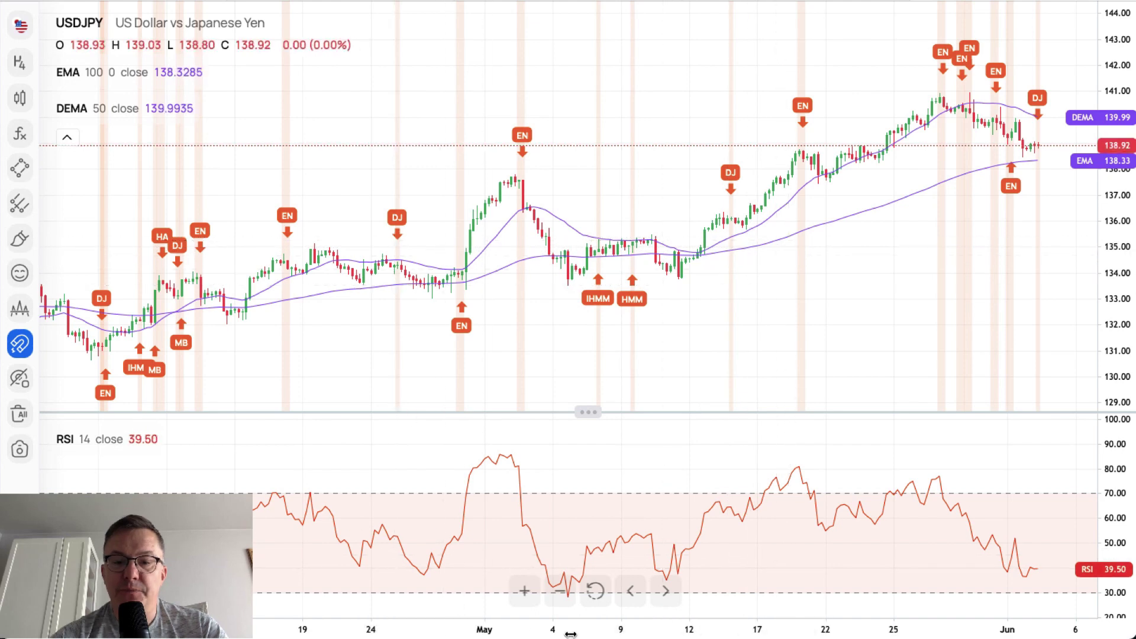
left_click(558, 600)
left_click(558, 589)
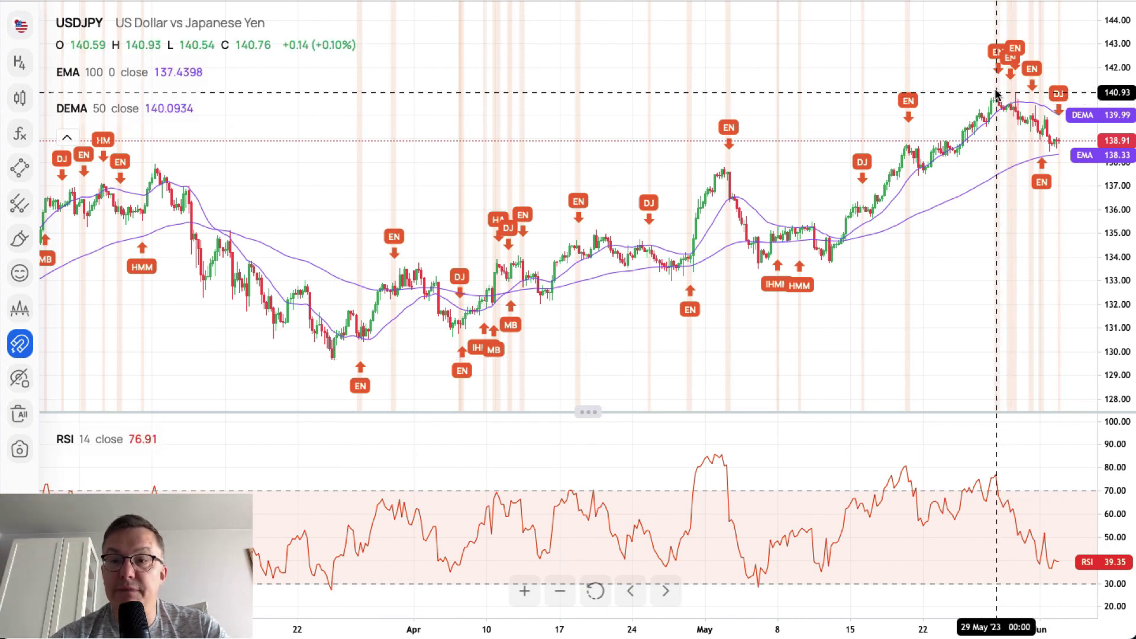
left_click(525, 591)
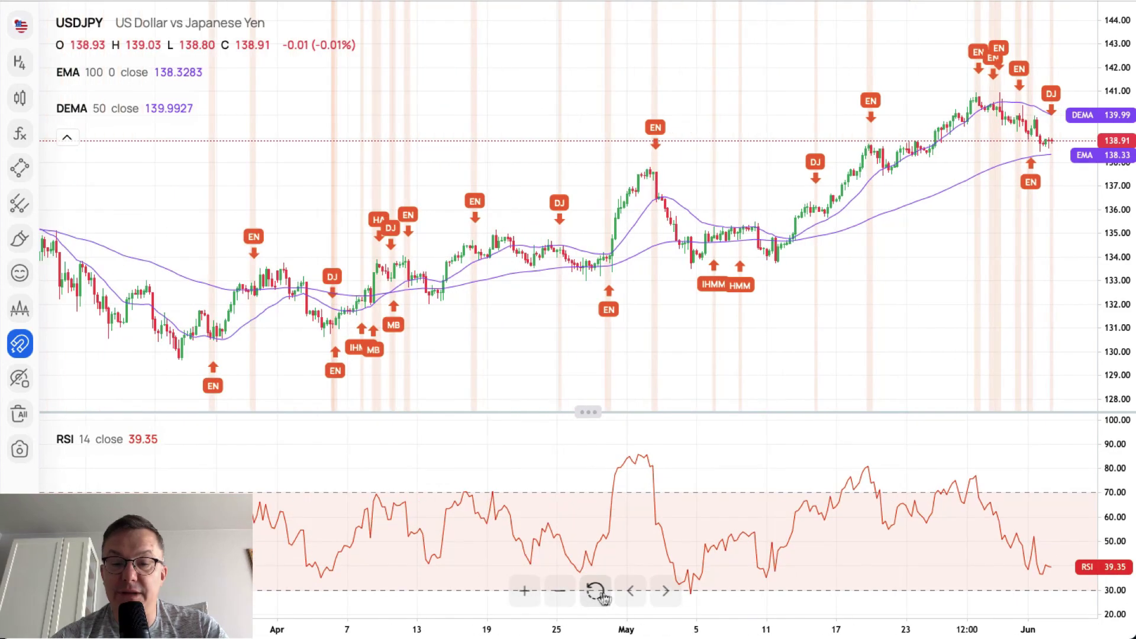
left_click(603, 596)
left_click(524, 591)
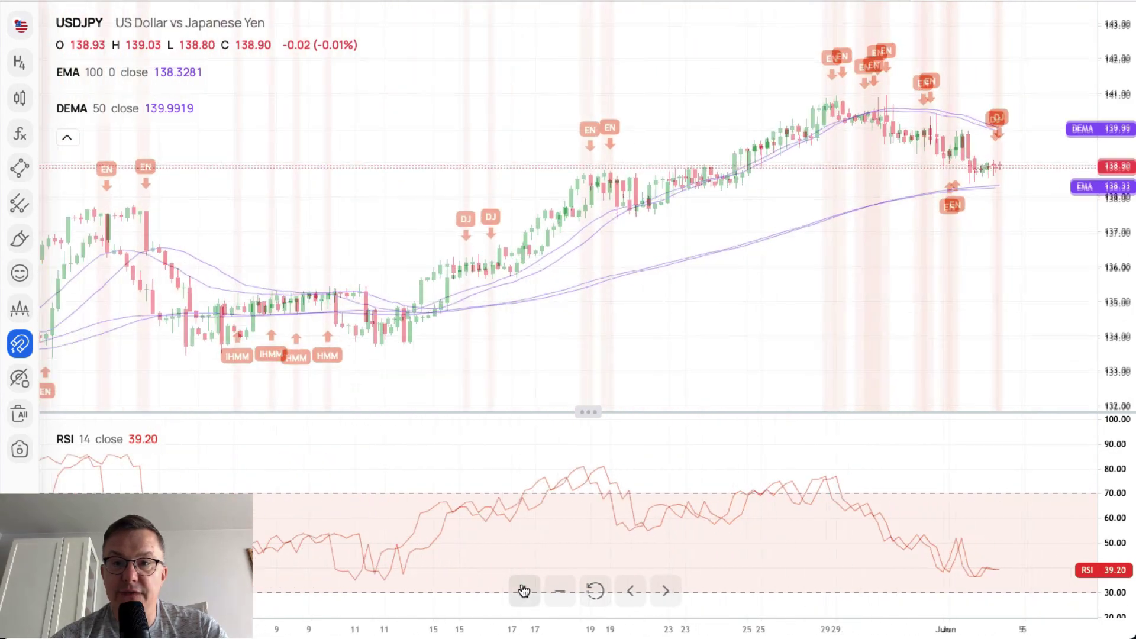
Step: Add a horizontal line at the 29 May high of 140.93 on the USDJPY chart
left_click(524, 590)
left_click_drag(1124, 383, 1124, 307)
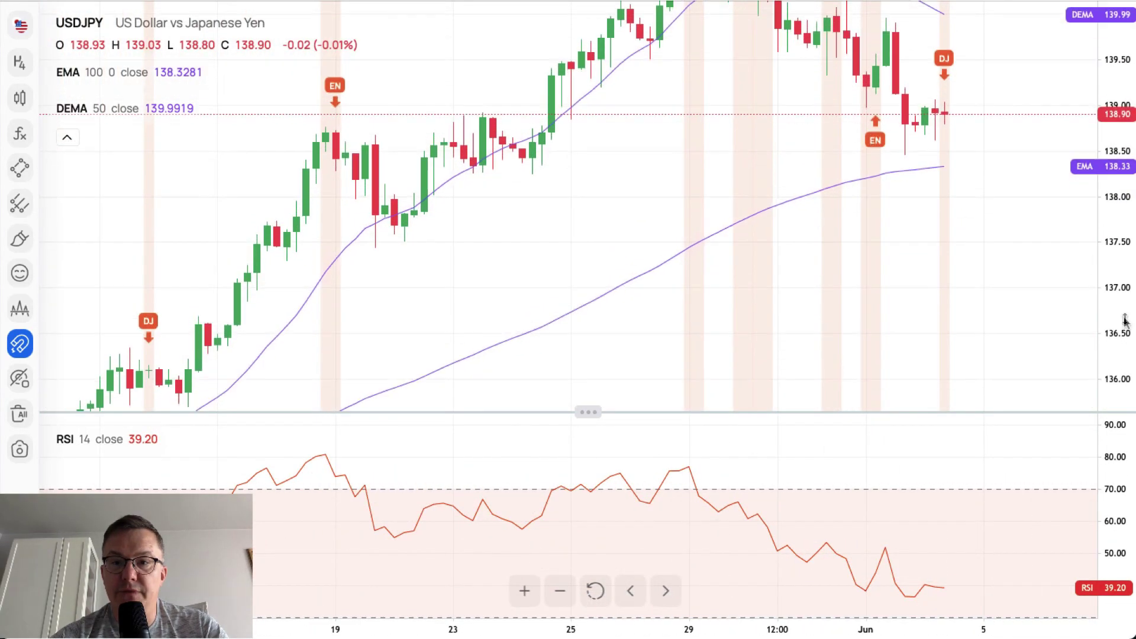
left_click_drag(1006, 213, 999, 370)
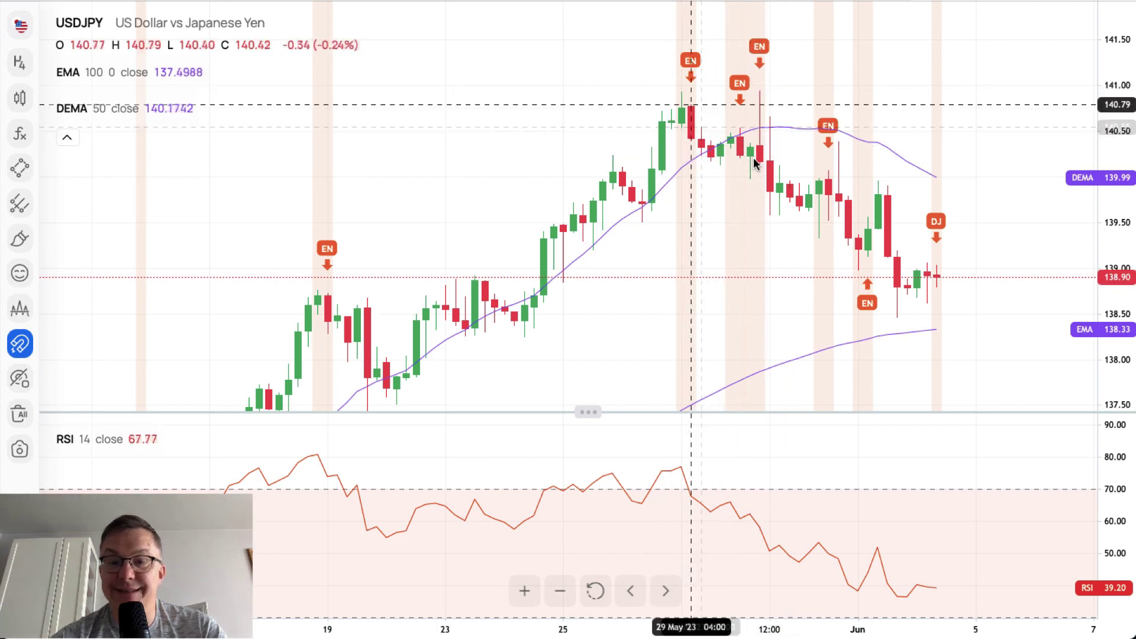
left_click(18, 170)
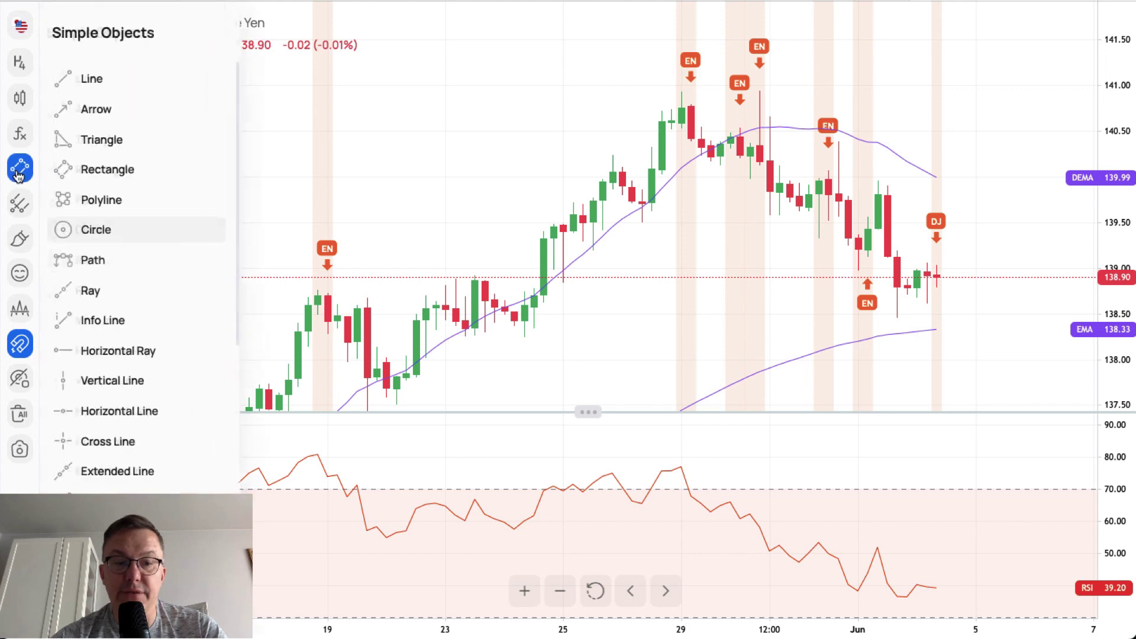
left_click(120, 422)
left_click(681, 91)
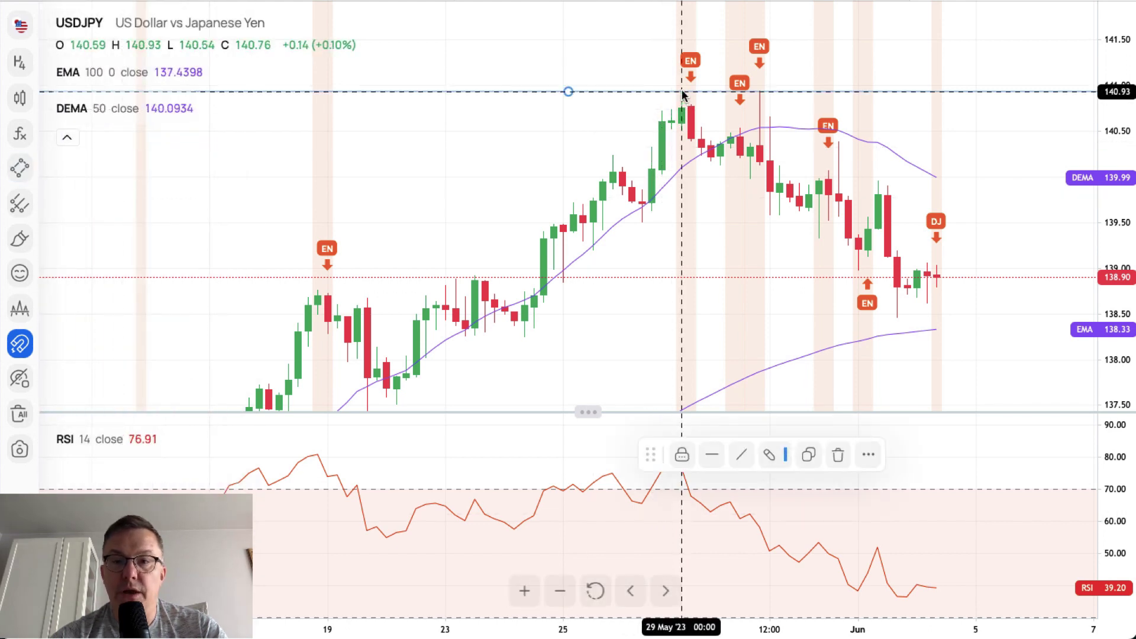
Step: Colour the 140.93 line red and make it thicker
left_click(769, 454)
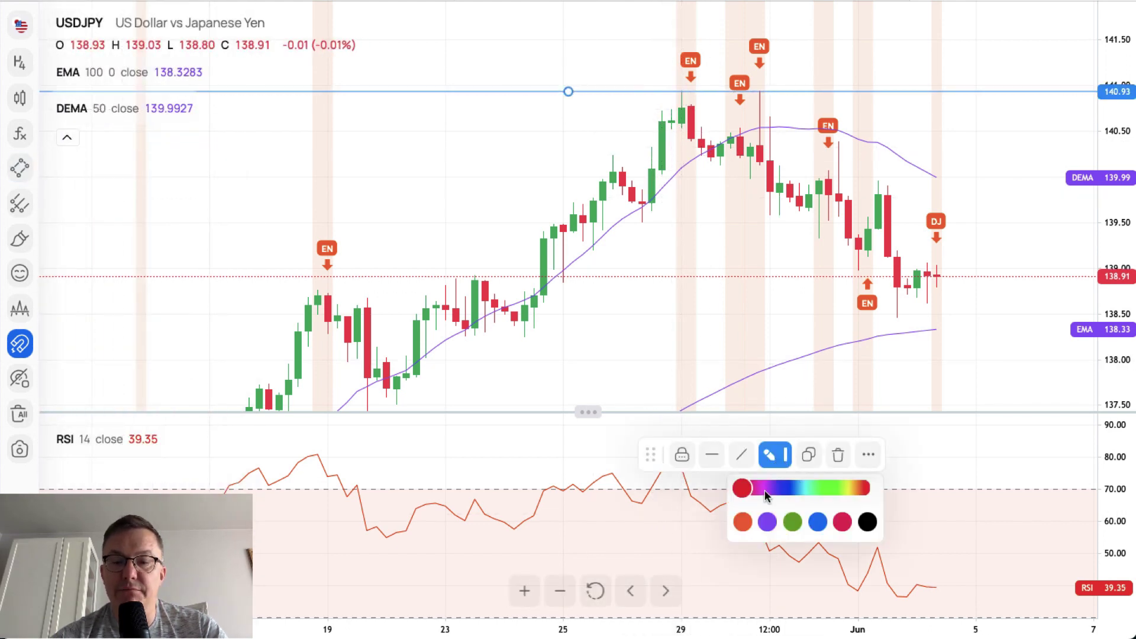
left_click(842, 522)
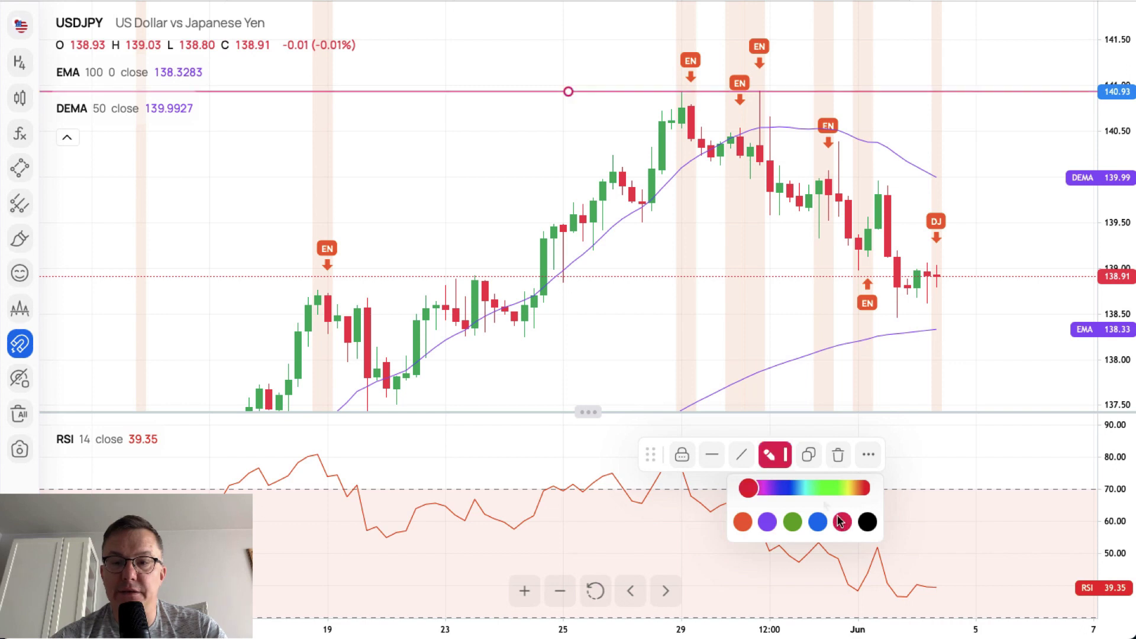
left_click(715, 456)
left_click(769, 488)
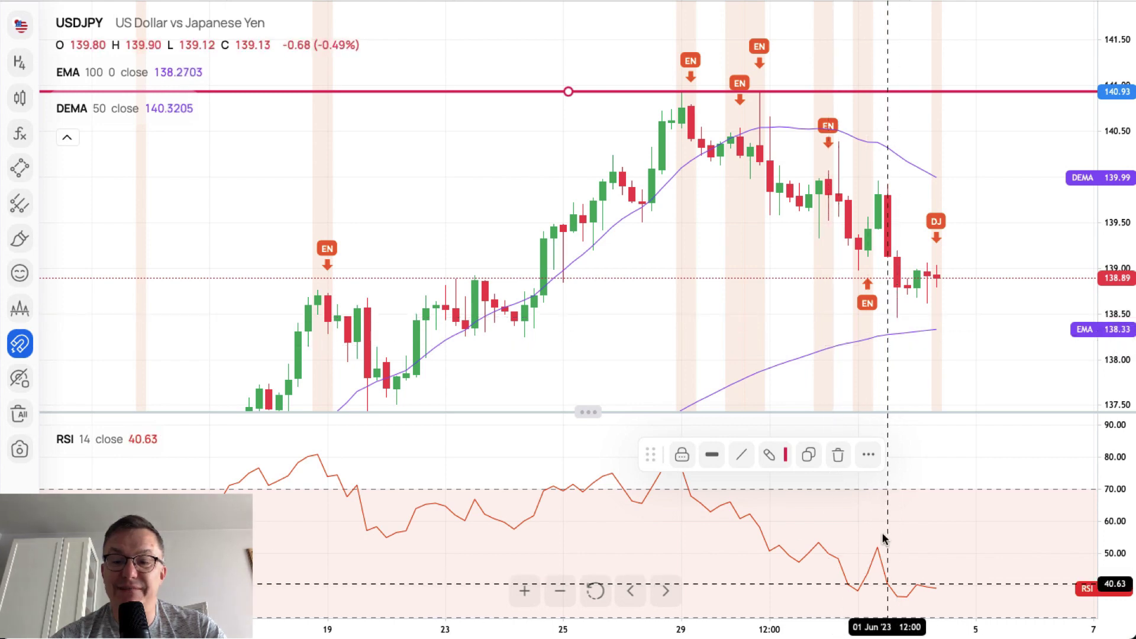
left_click(964, 476)
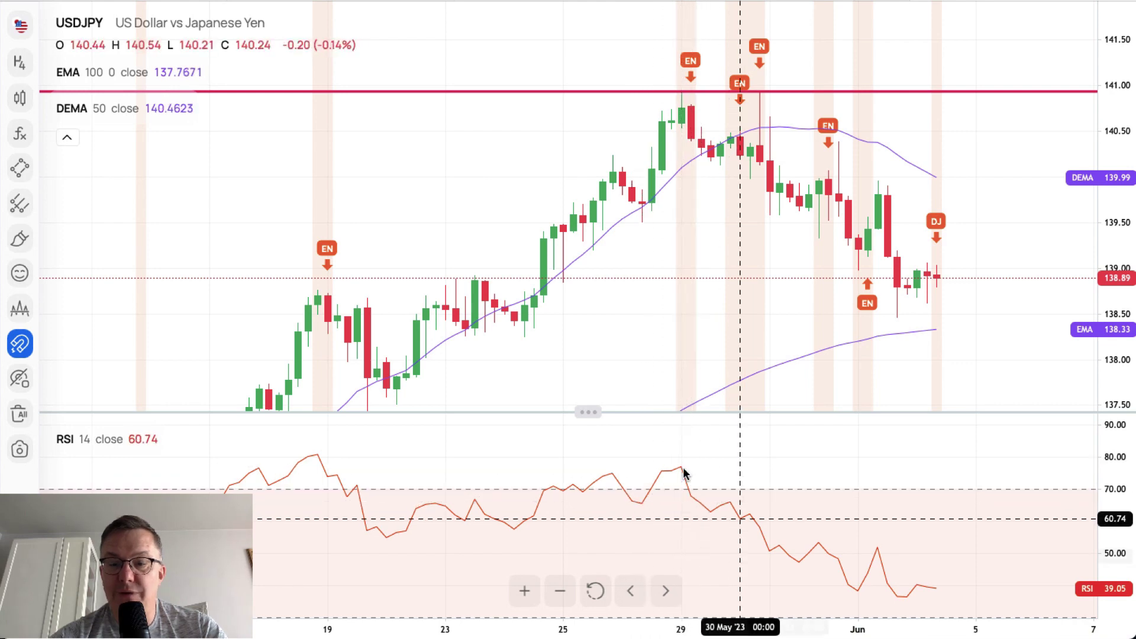
Step: Draw a horizontal line at the 19 May swing high of 138.76 on the USDJPY chart and colour it green
left_click(557, 591)
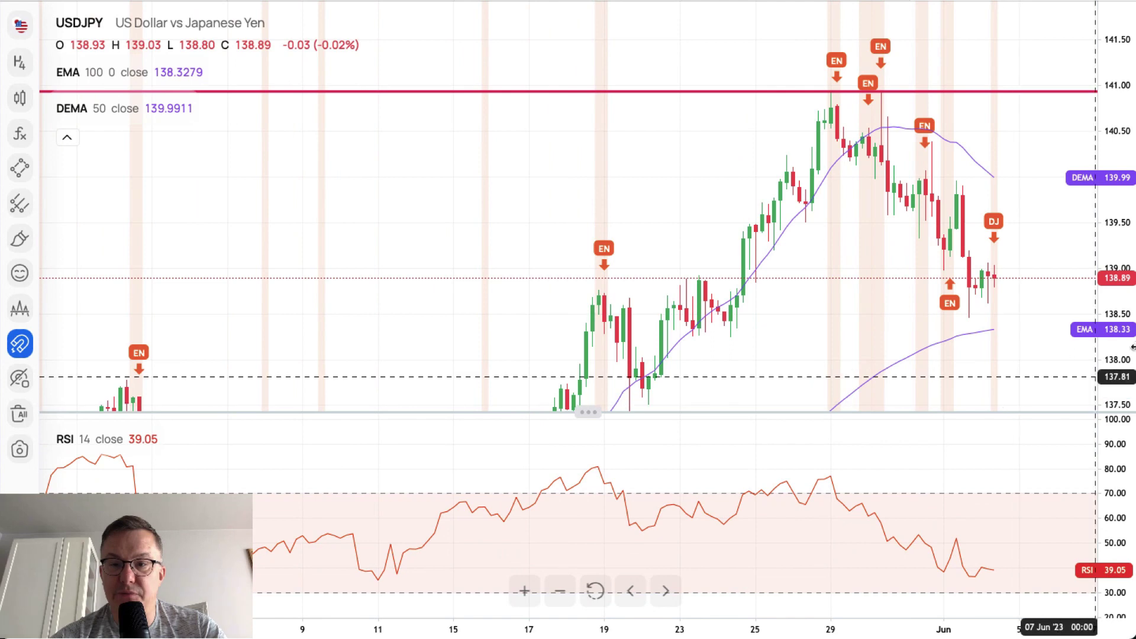
left_click_drag(1124, 296, 824, 331)
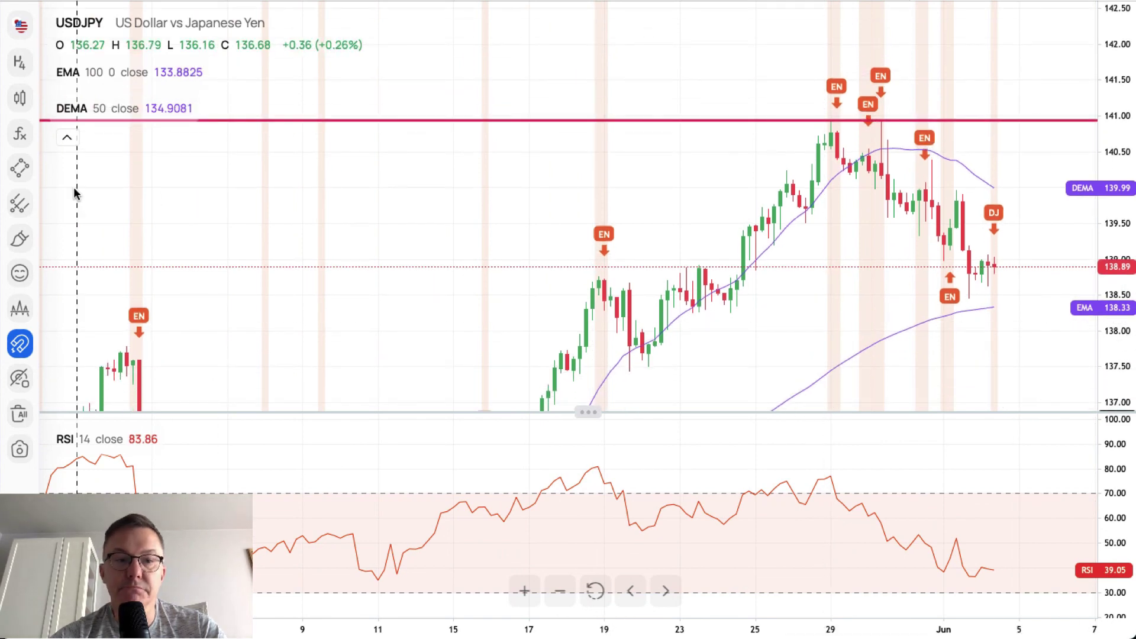
left_click(28, 167)
left_click(112, 408)
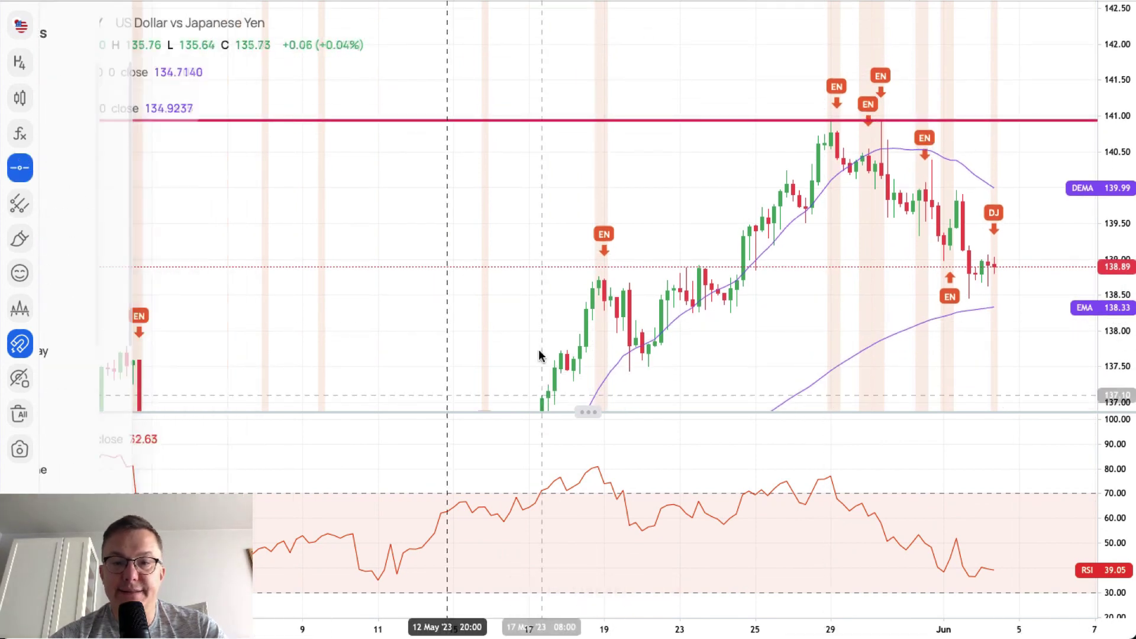
left_click(597, 278)
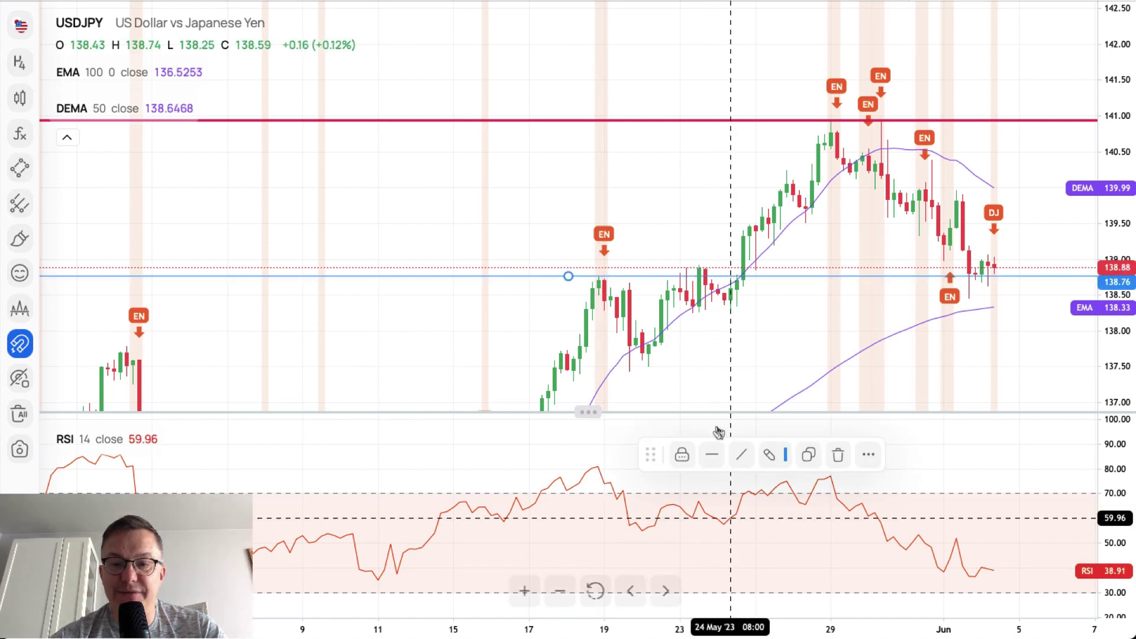
left_click(770, 455)
left_click(791, 522)
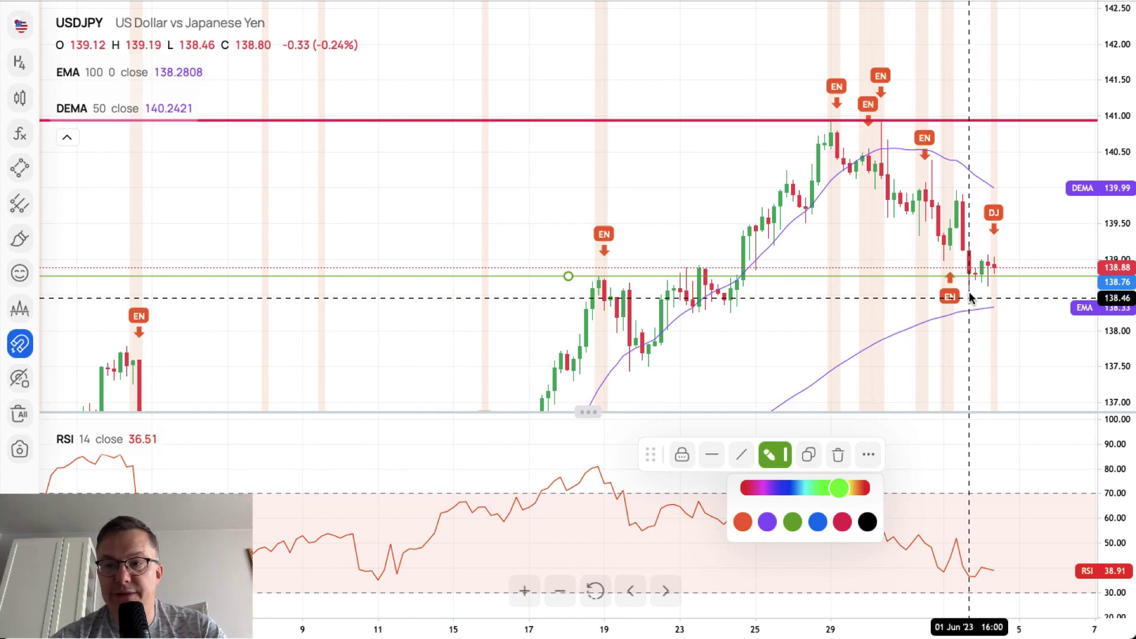
left_click(832, 314)
Step: Duplicate the green 138.76 line and place the copy on the 19 May low at 137.44
mouse_move(831, 314)
left_mouse_down()
mouse_move(814, 253)
mouse_move(695, 241)
left_mouse_up()
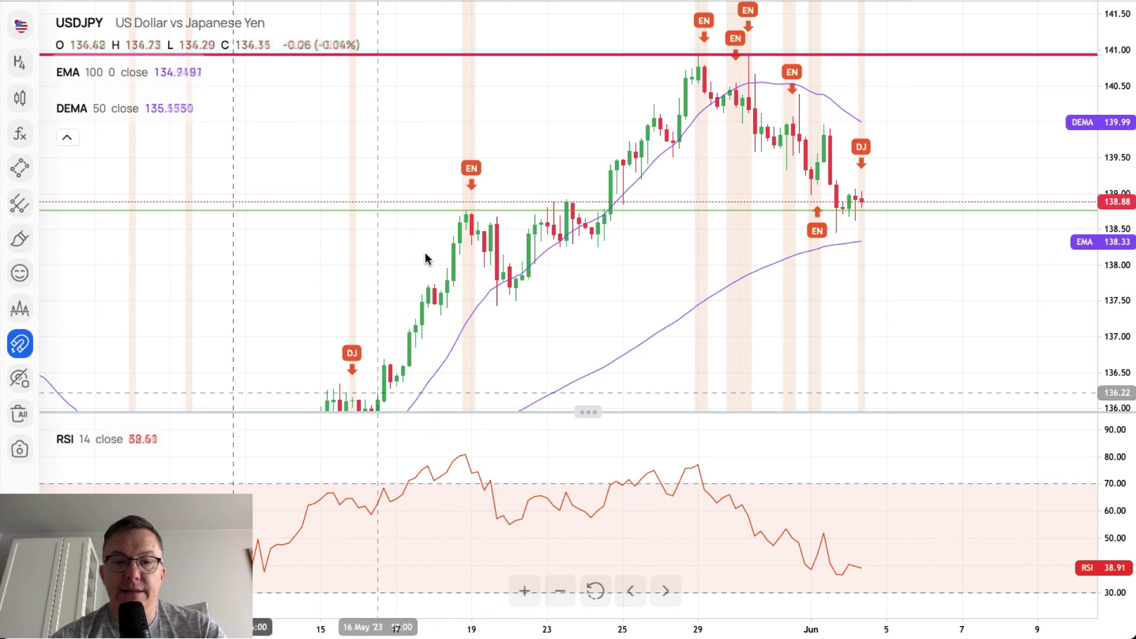
left_click(524, 210)
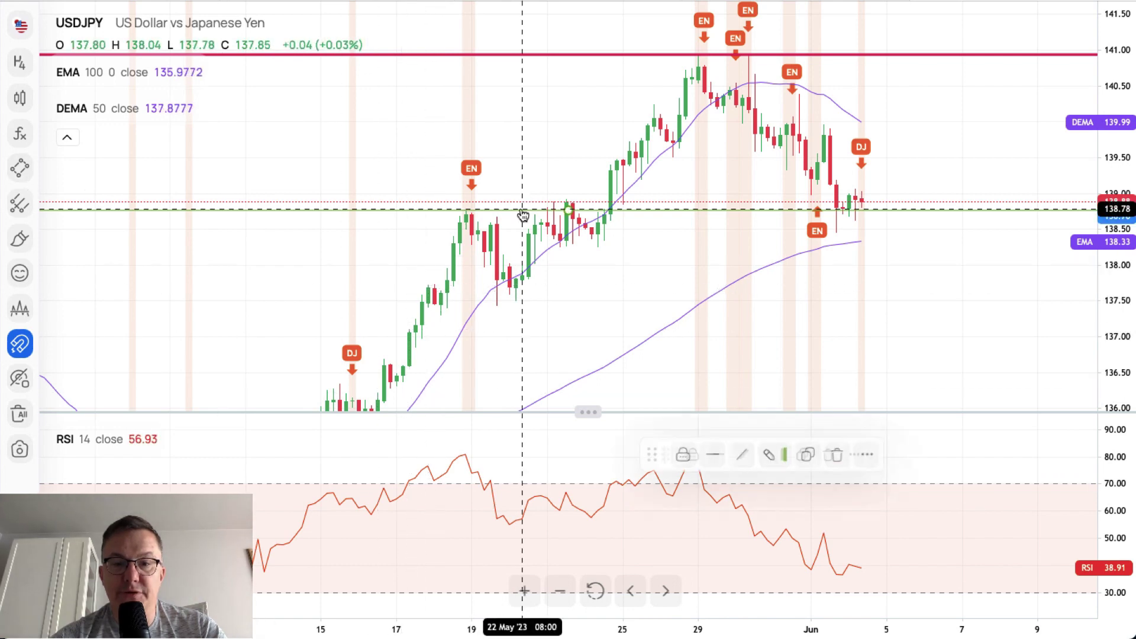
left_click(808, 454)
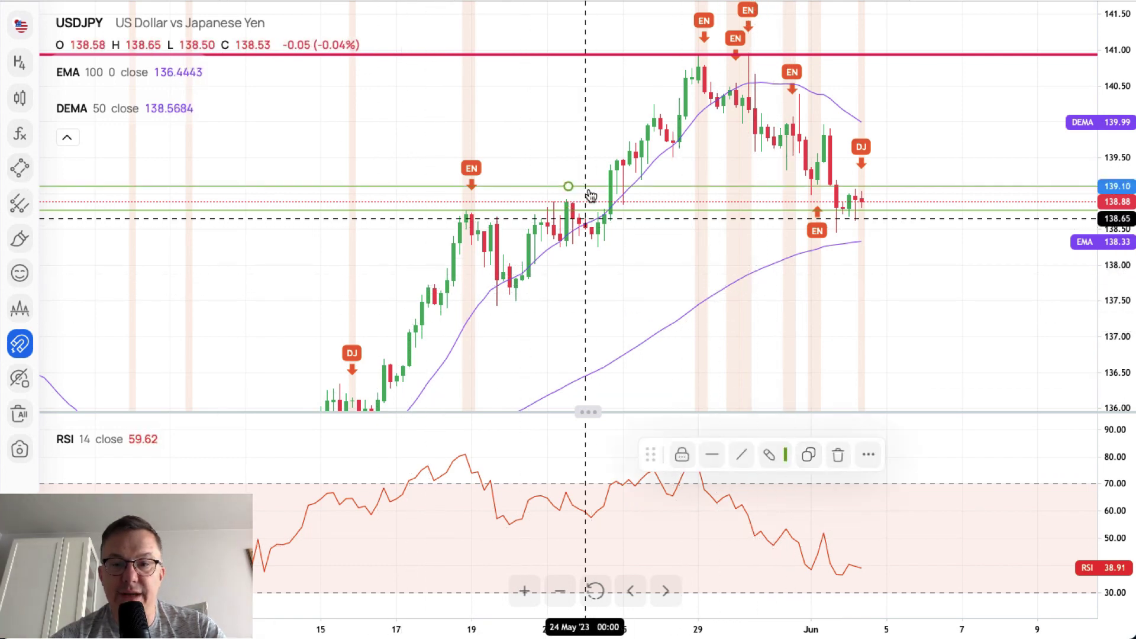
left_click_drag(570, 188, 498, 308)
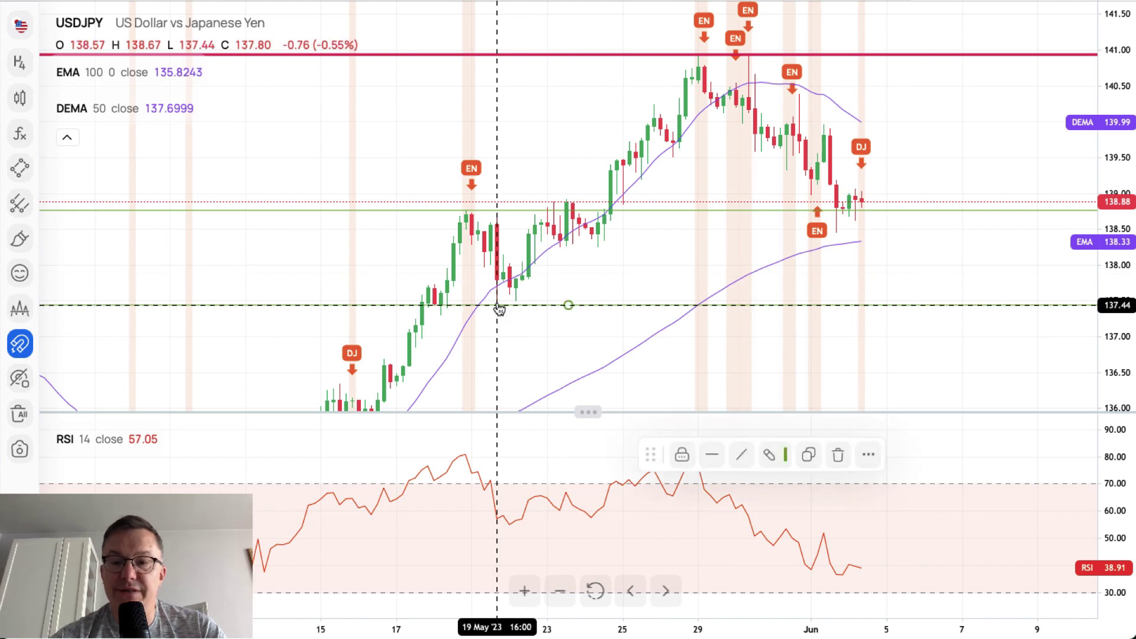
left_click(797, 335)
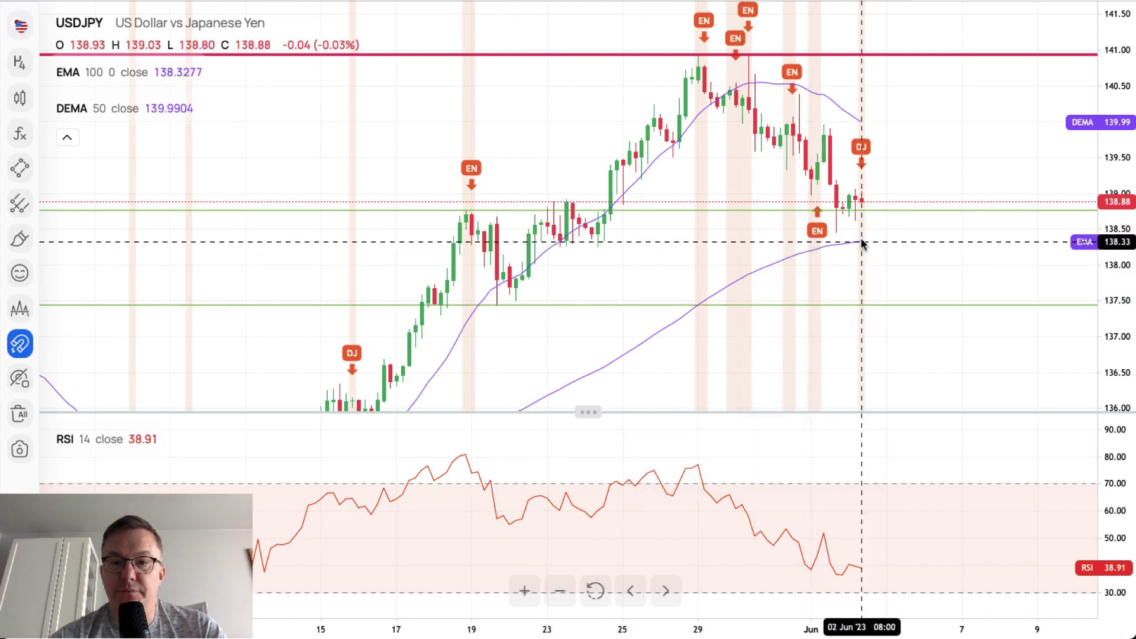
Step: Duplicate the green 137.44 line and place the copy on the 24 May swing low at 138.26
left_click(593, 305)
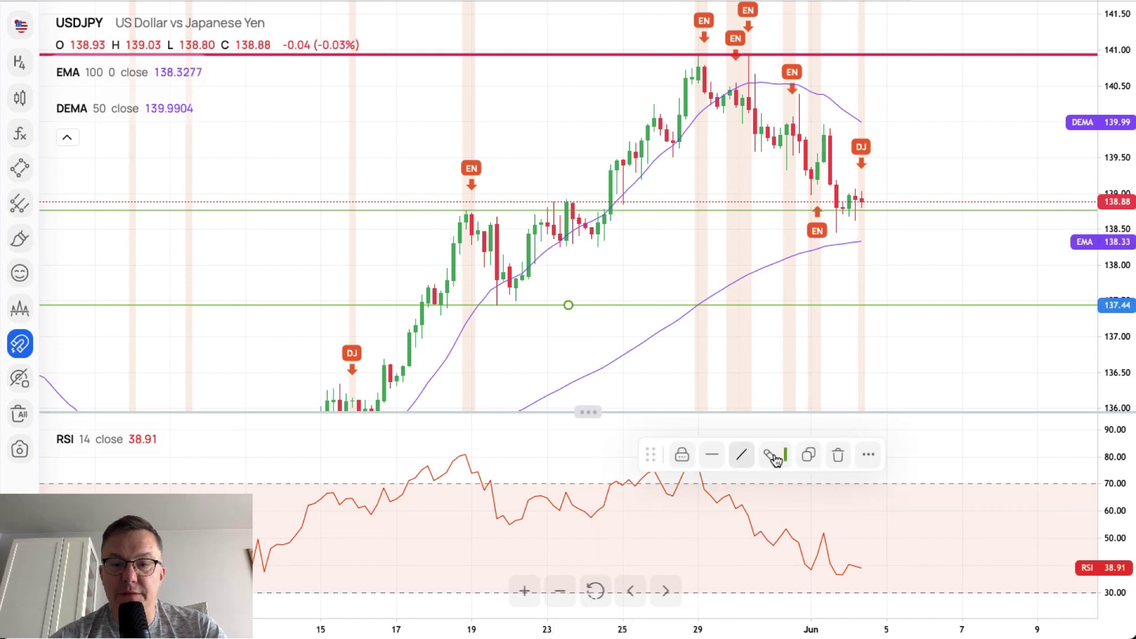
left_click(572, 280)
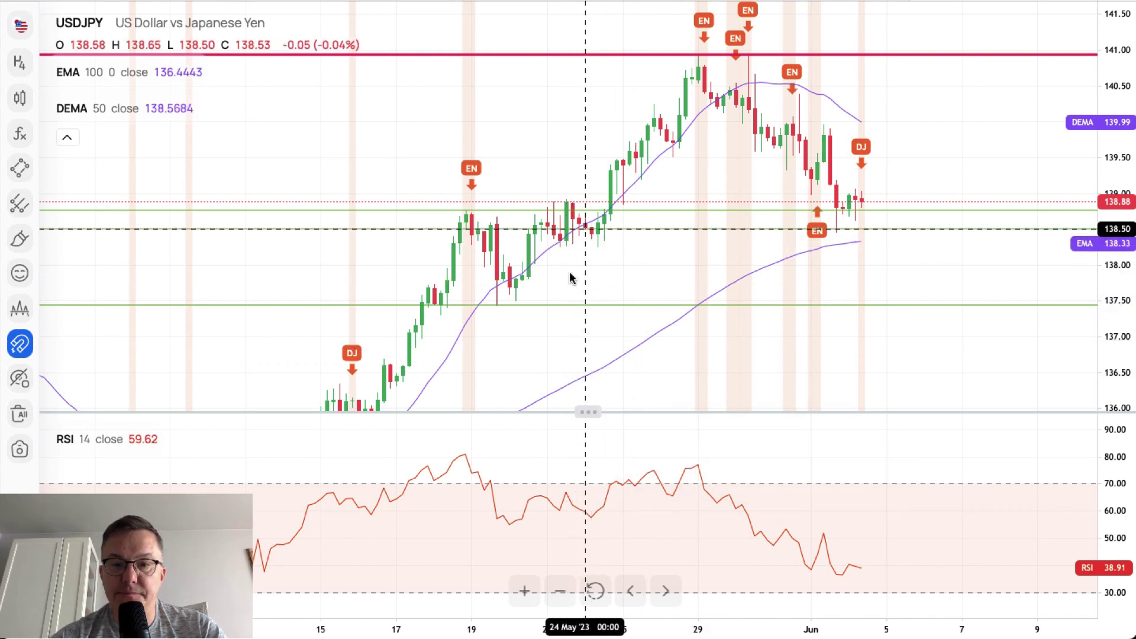
left_click(598, 245)
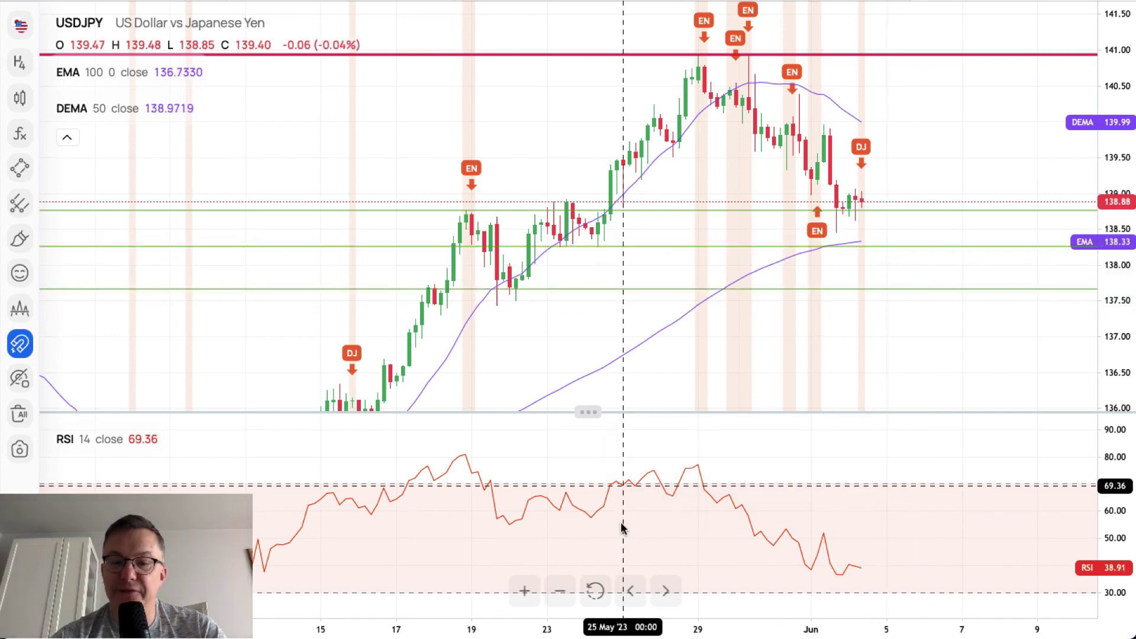
Step: Move the lowest green line to the early-May swing high at 137.78 on the USDJPY chart
left_click(562, 591)
left_click(561, 591)
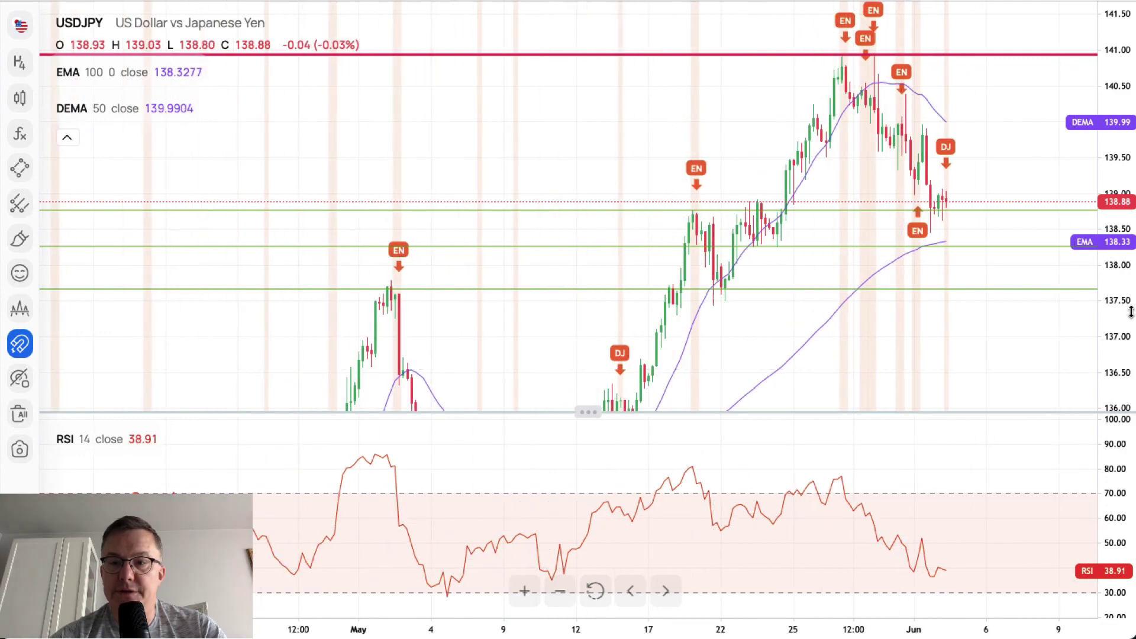
left_click_drag(960, 362, 915, 298)
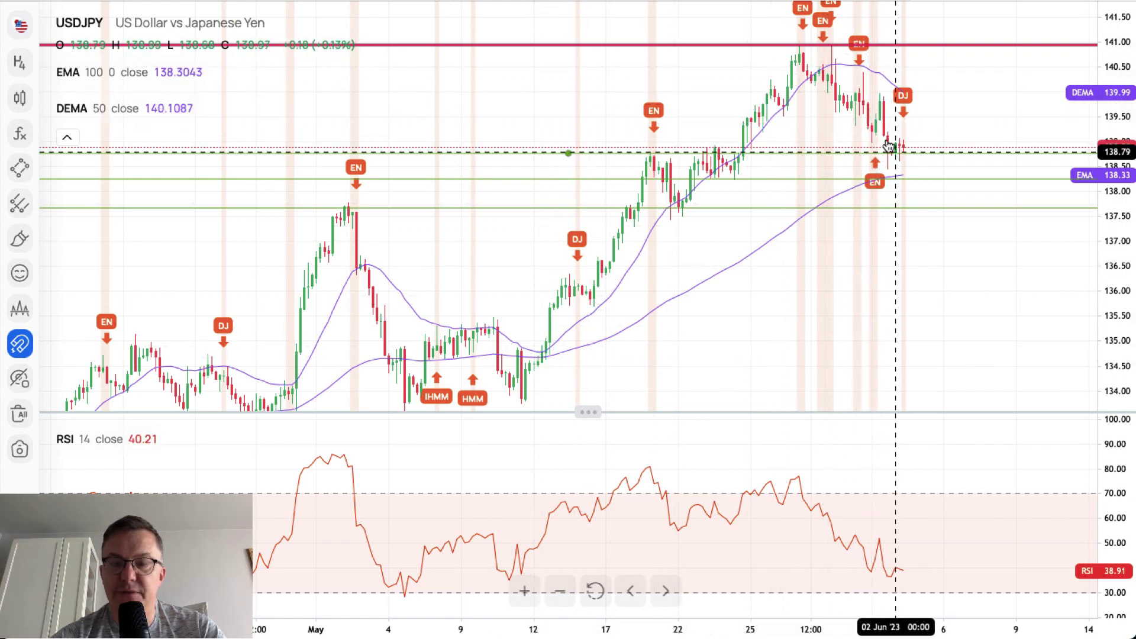
left_click(679, 210)
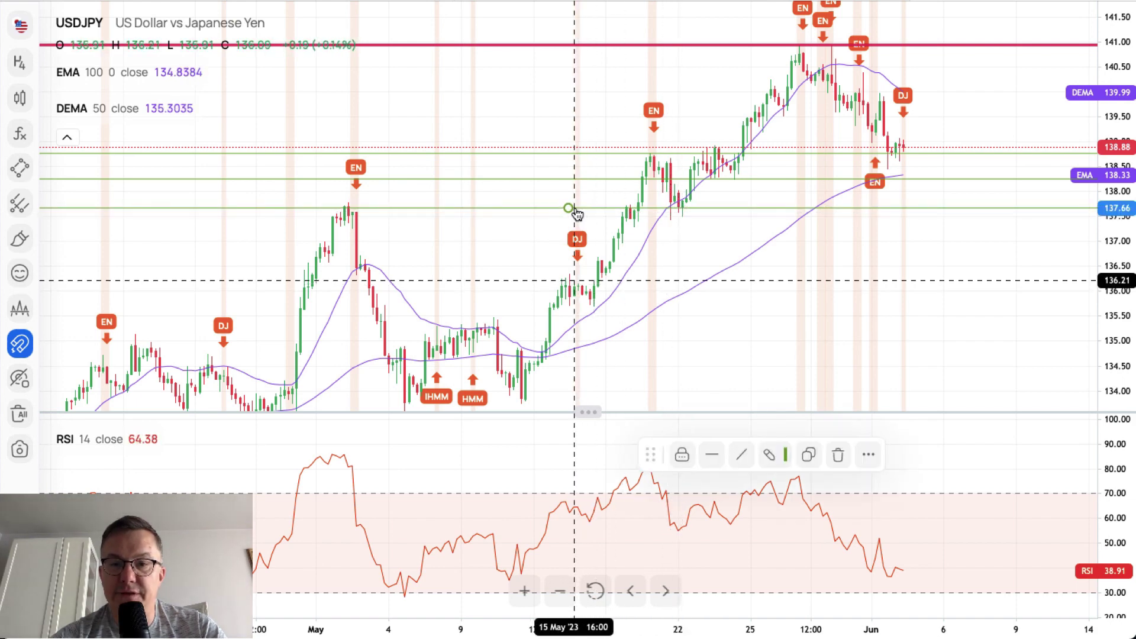
mouse_move(569, 209)
left_mouse_down()
mouse_move(471, 291)
mouse_move(349, 203)
left_mouse_up()
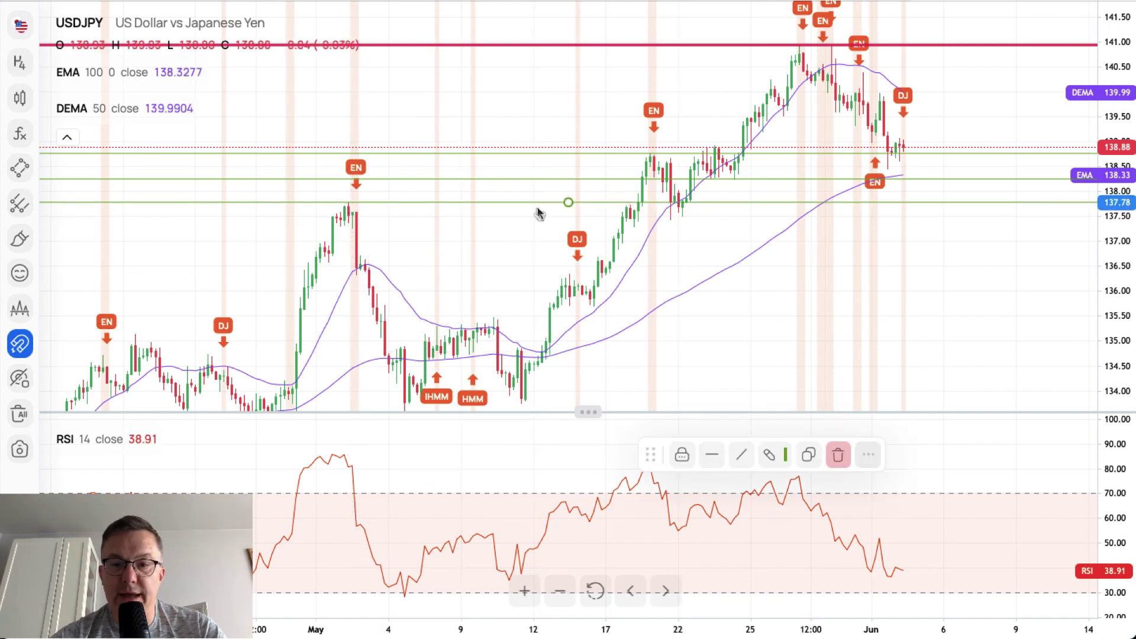
Step: Add another copy of a green support line and place it on the 19 May low at 137.44
left_click(820, 456)
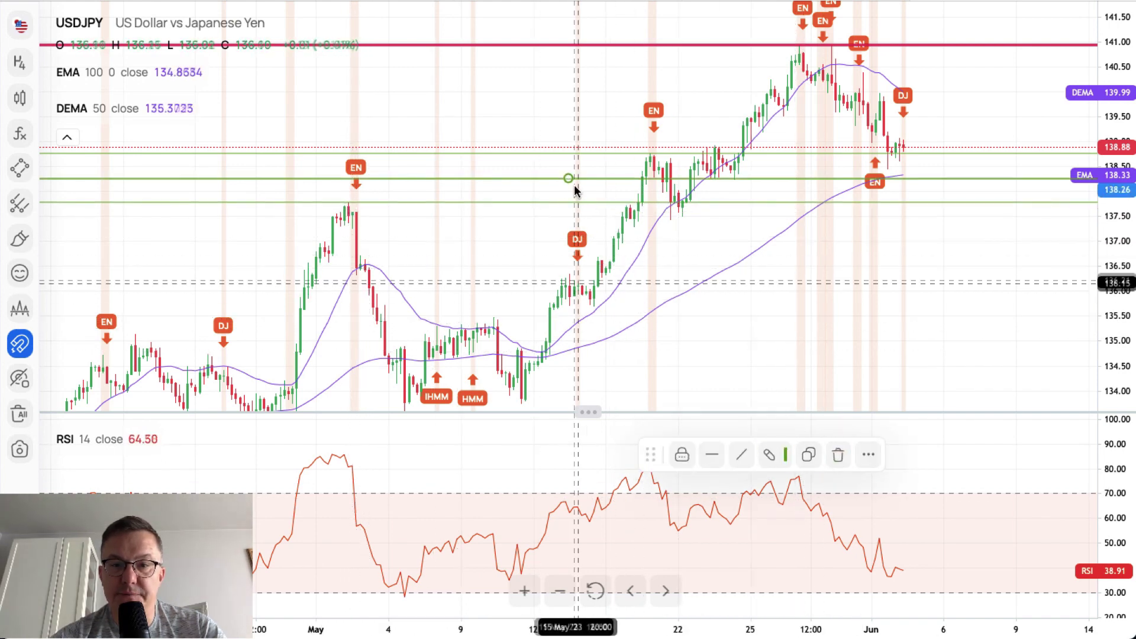
mouse_move(568, 180)
left_mouse_down()
mouse_move(672, 215)
mouse_move(672, 243)
mouse_move(671, 224)
mouse_move(740, 223)
left_mouse_up()
left_click(854, 286)
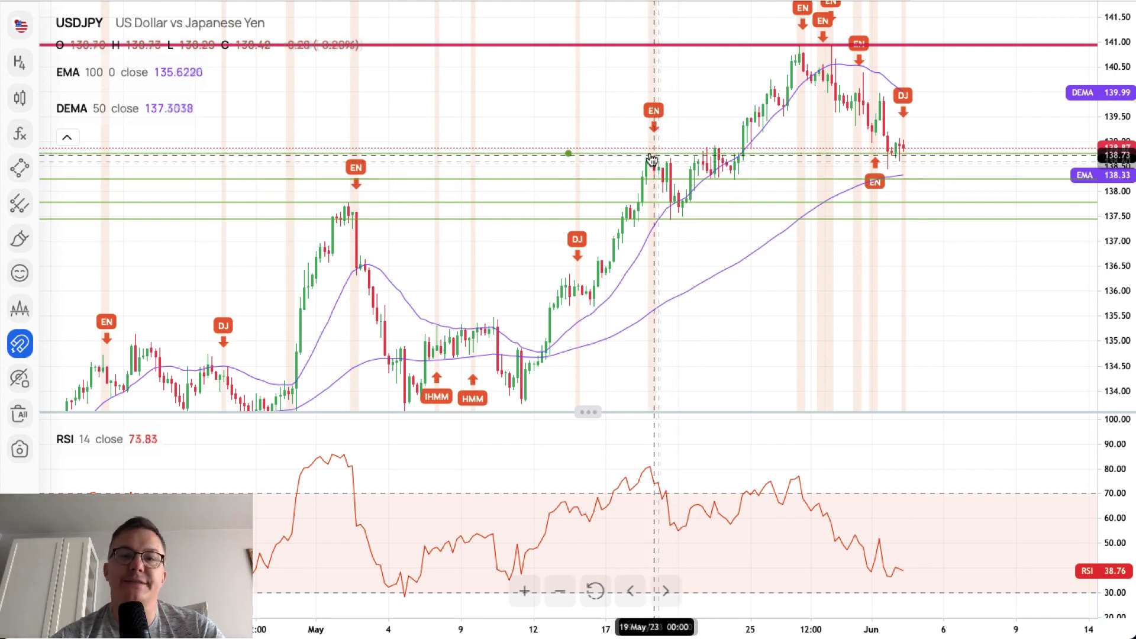
Step: Switch the chart to the Spot Gold market and frame the price action from late April to the latest candles
left_click_drag(517, 83, 516, 74)
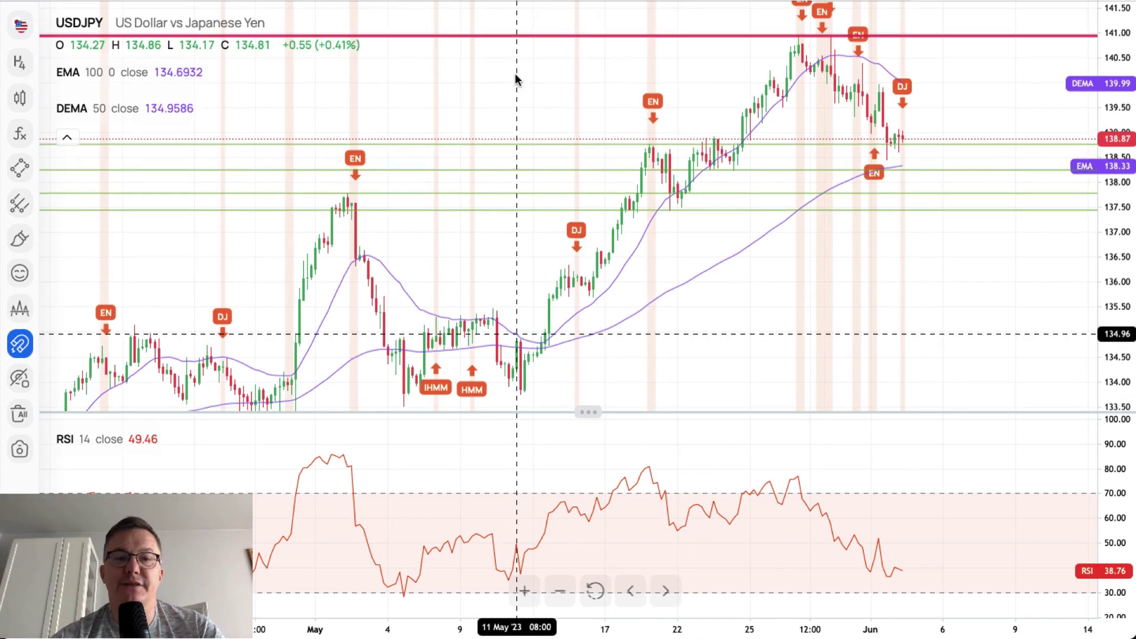
left_click(20, 25)
left_click(104, 275)
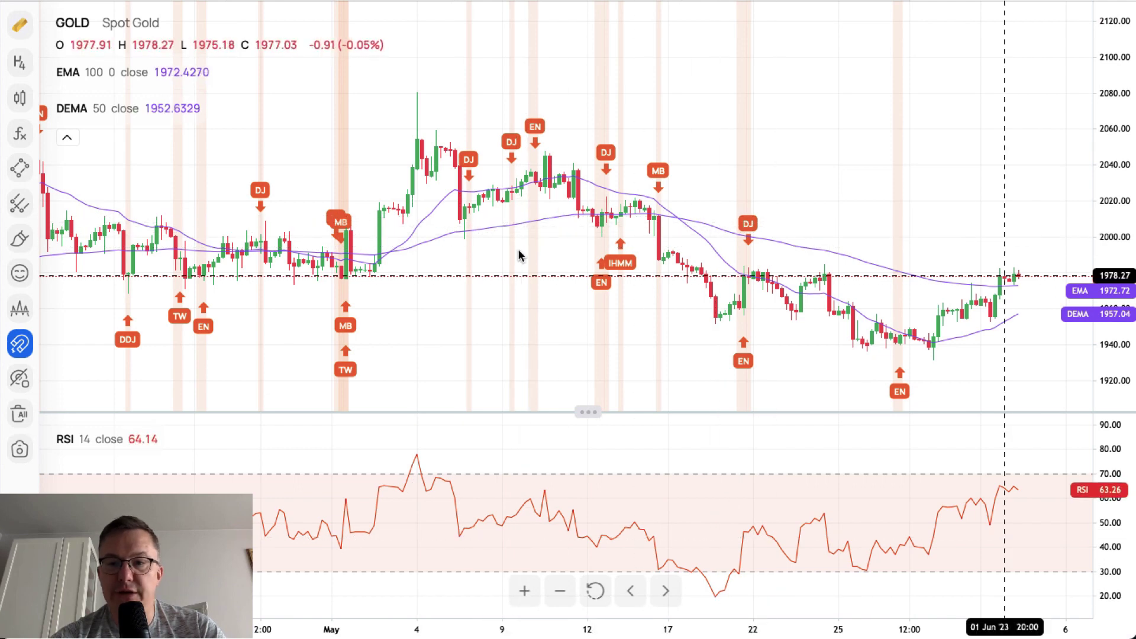
left_click_drag(1122, 228, 1125, 145)
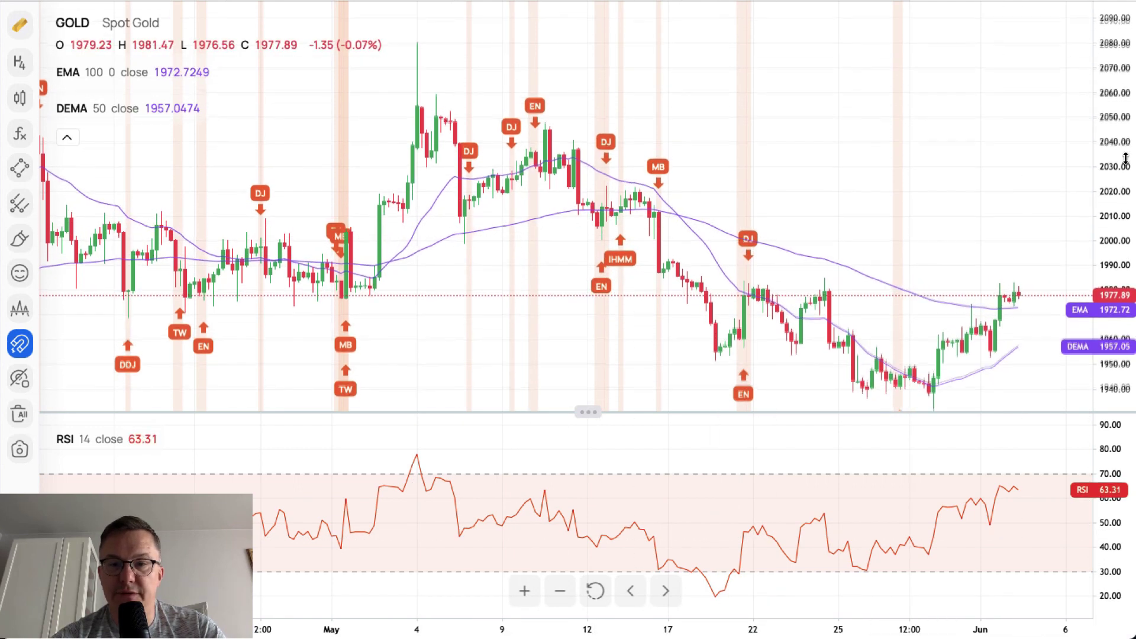
left_click_drag(932, 167, 914, 141)
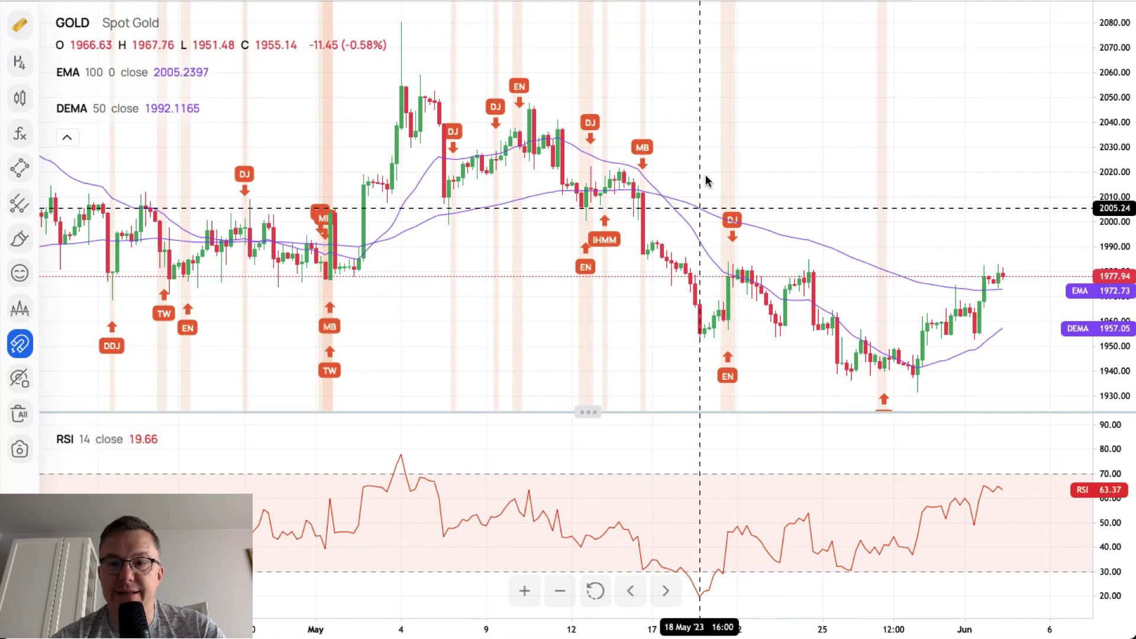
Step: Draw a rising trend line from the 30 May low of 1931.57 to 1984.73 at 6 June on the gold chart and colour it orange
left_click(19, 168)
left_click(146, 72)
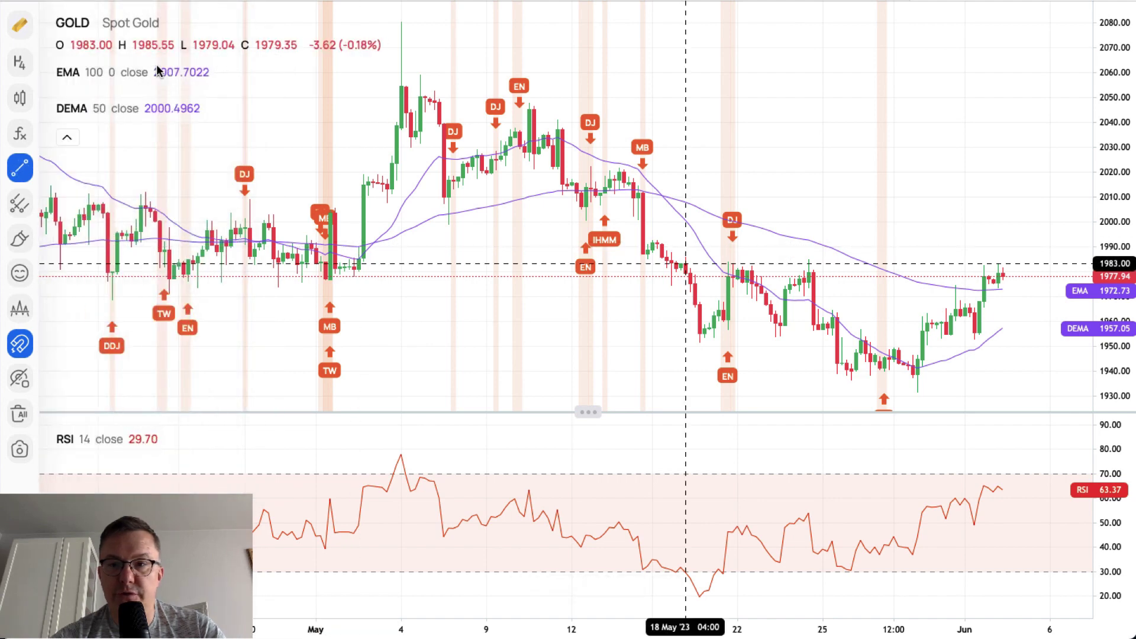
left_click(916, 393)
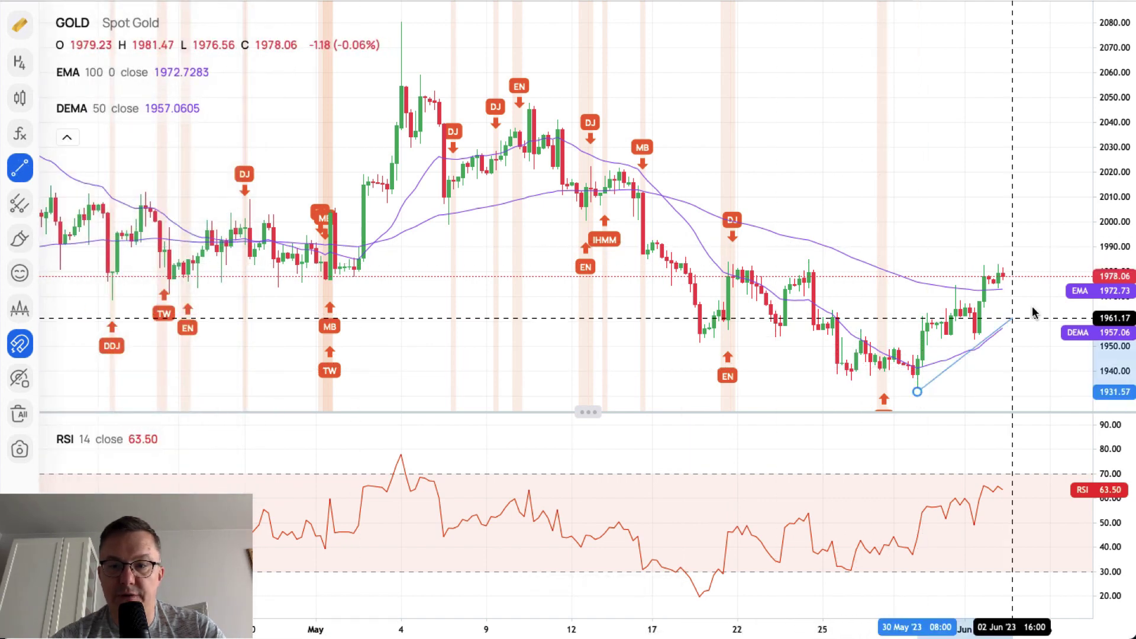
left_click(1059, 261)
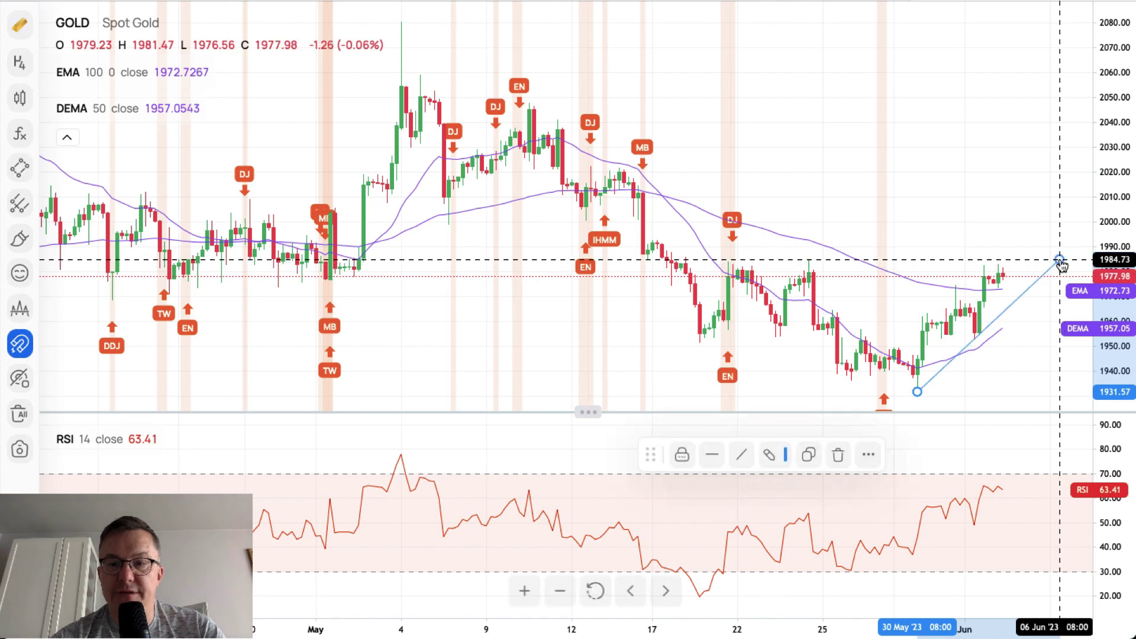
left_click(780, 453)
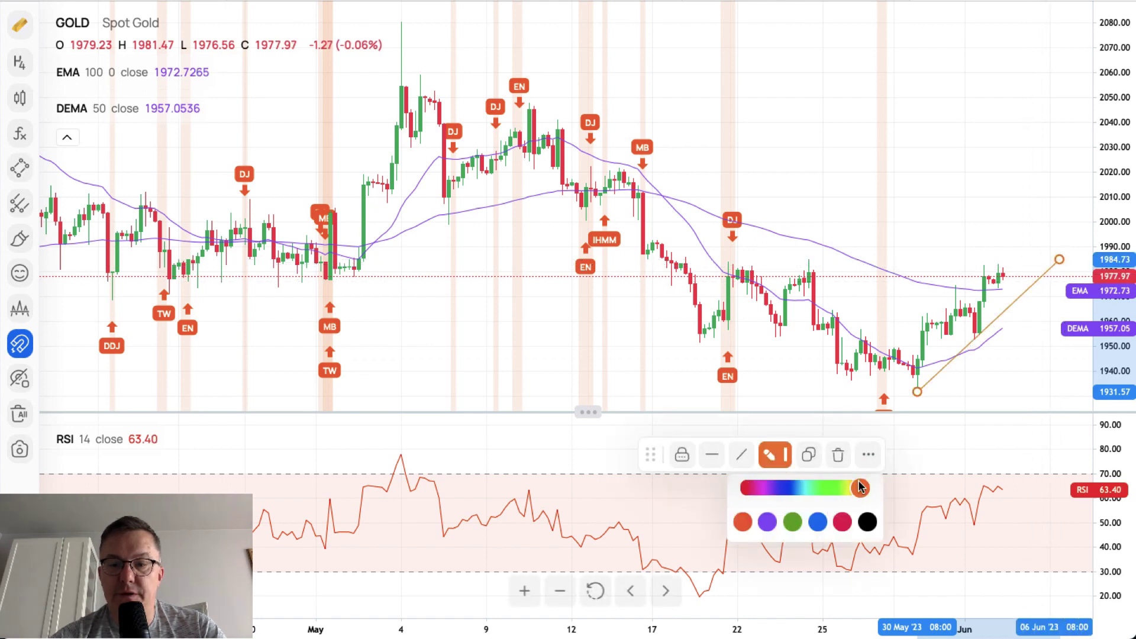
Step: Thicken the orange rising trend line on the gold chart and deselect it
left_click(714, 462)
left_click(795, 490)
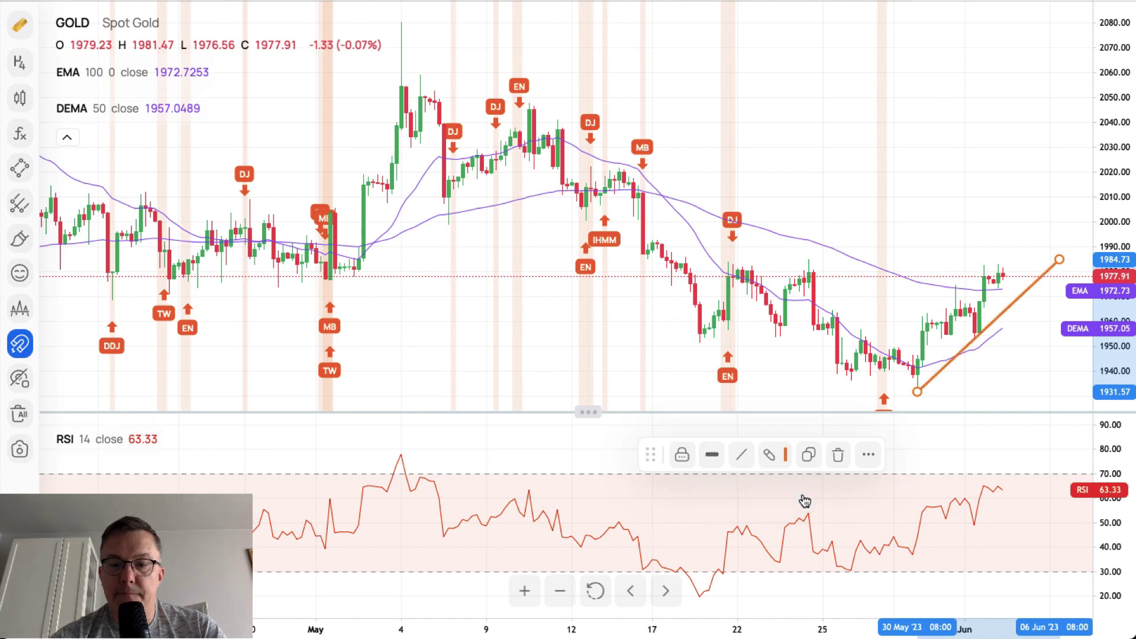
left_click(994, 181)
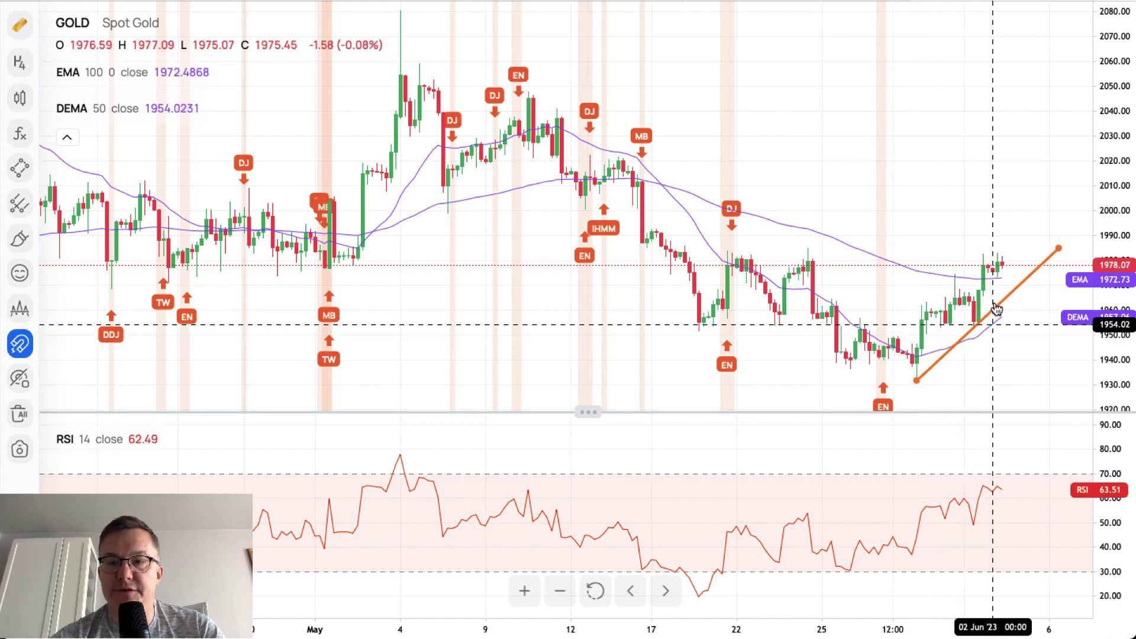
Step: Add a horizontal line at the 24 May high of 1984.81 on the gold chart and colour it red
left_click(19, 168)
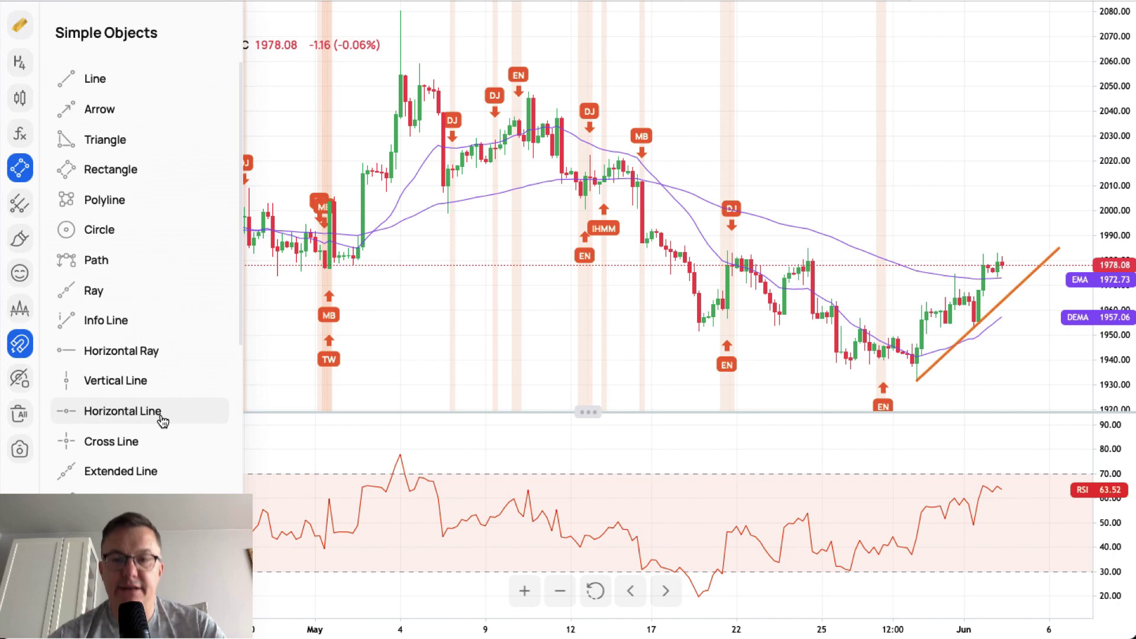
left_click(162, 417)
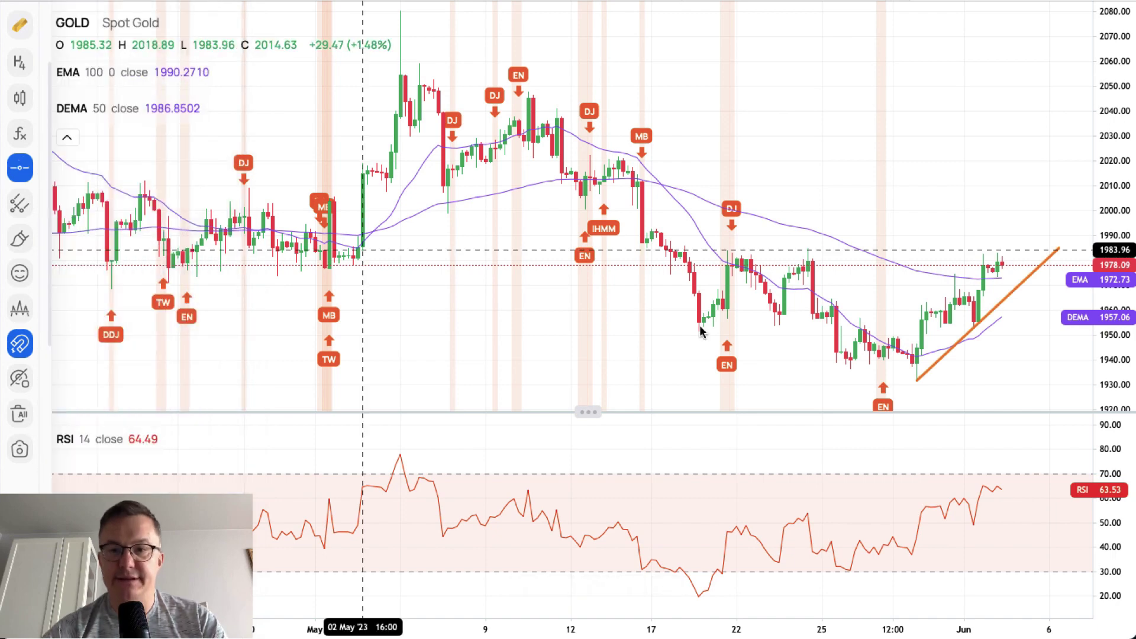
left_click(808, 251)
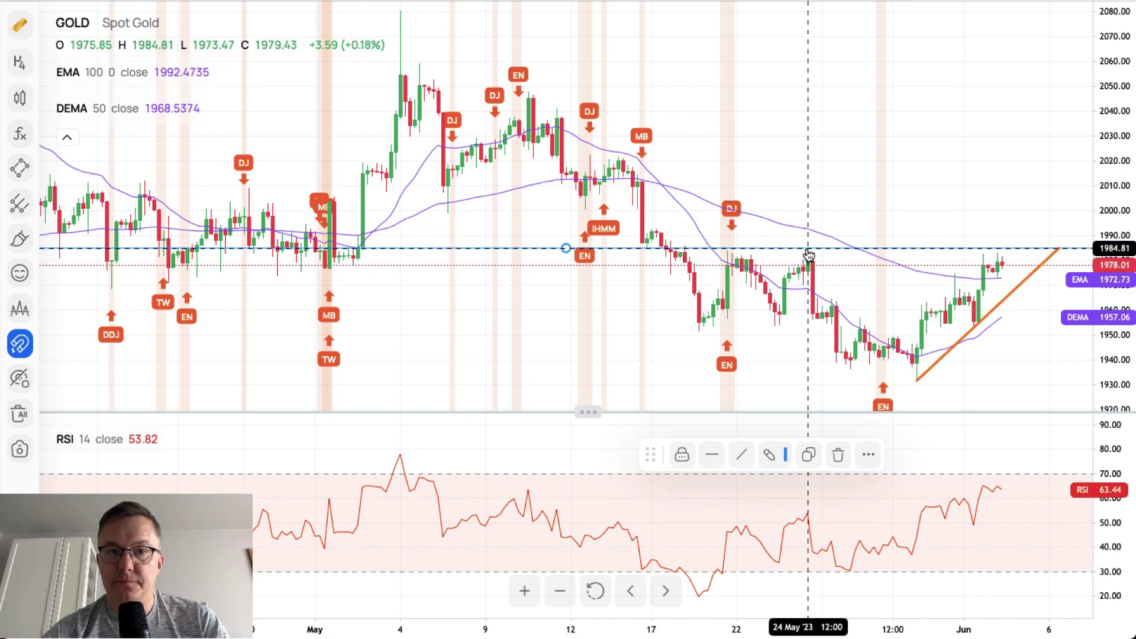
left_click(786, 454)
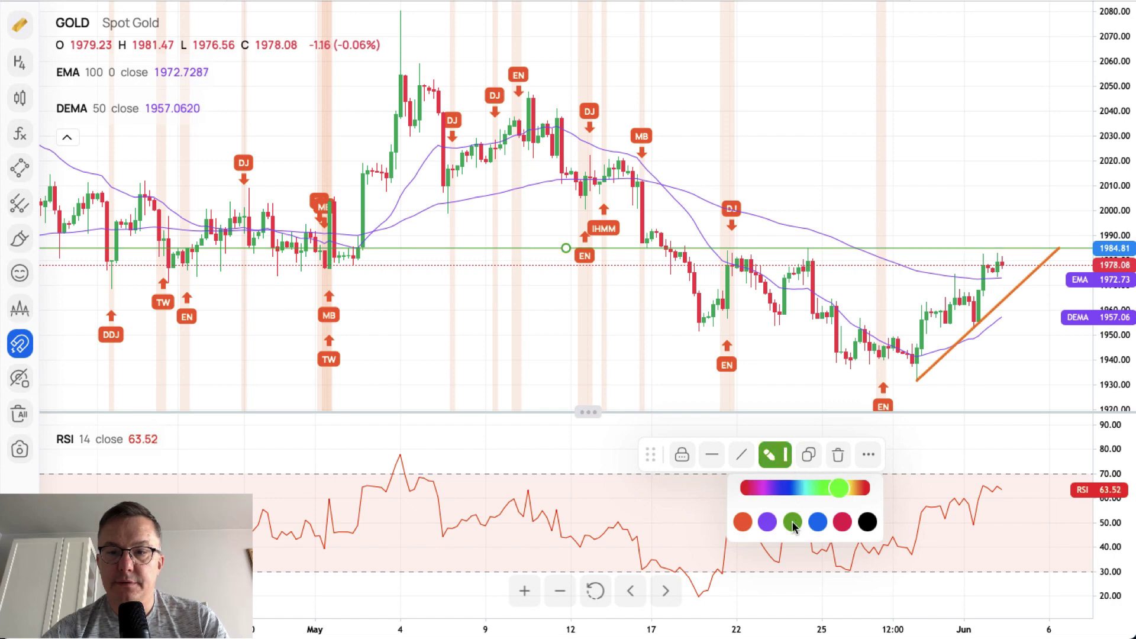
left_click(837, 524)
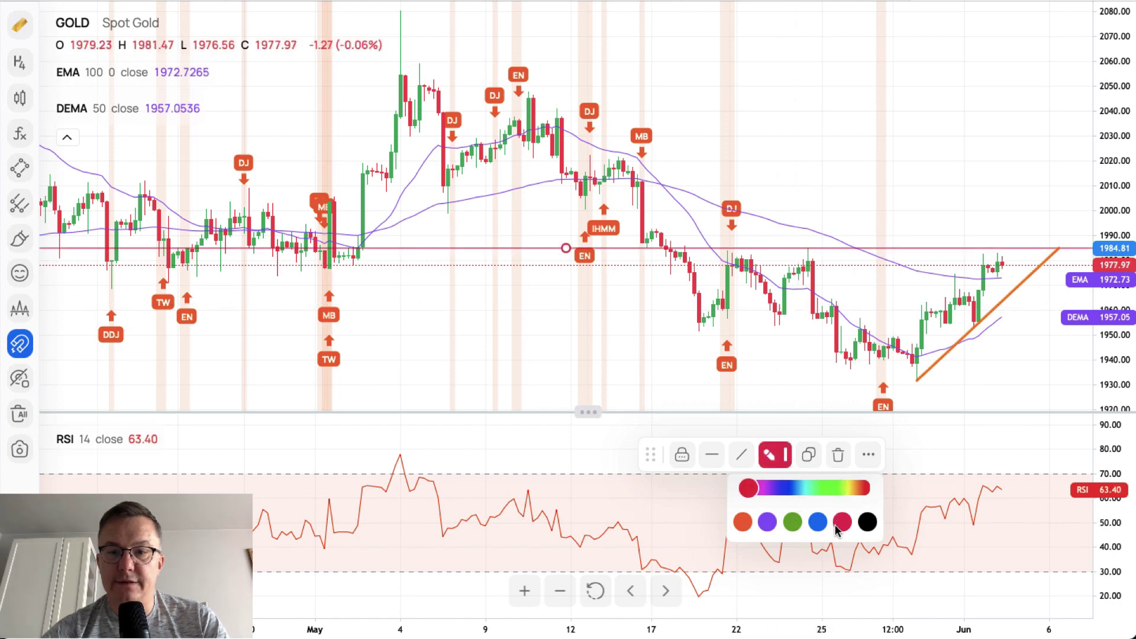
Step: Duplicate the red horizontal line and place the copy on the DDJ-marked April low at 1968.75
left_click(808, 455)
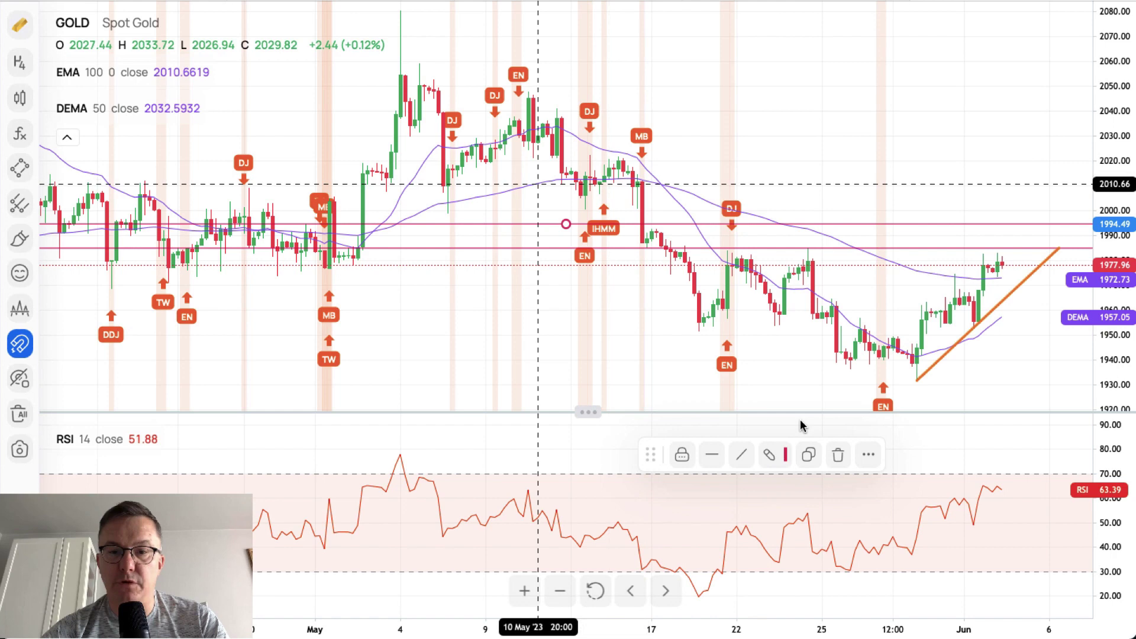
mouse_move(576, 224)
left_mouse_down()
mouse_move(279, 256)
mouse_move(111, 296)
left_mouse_up()
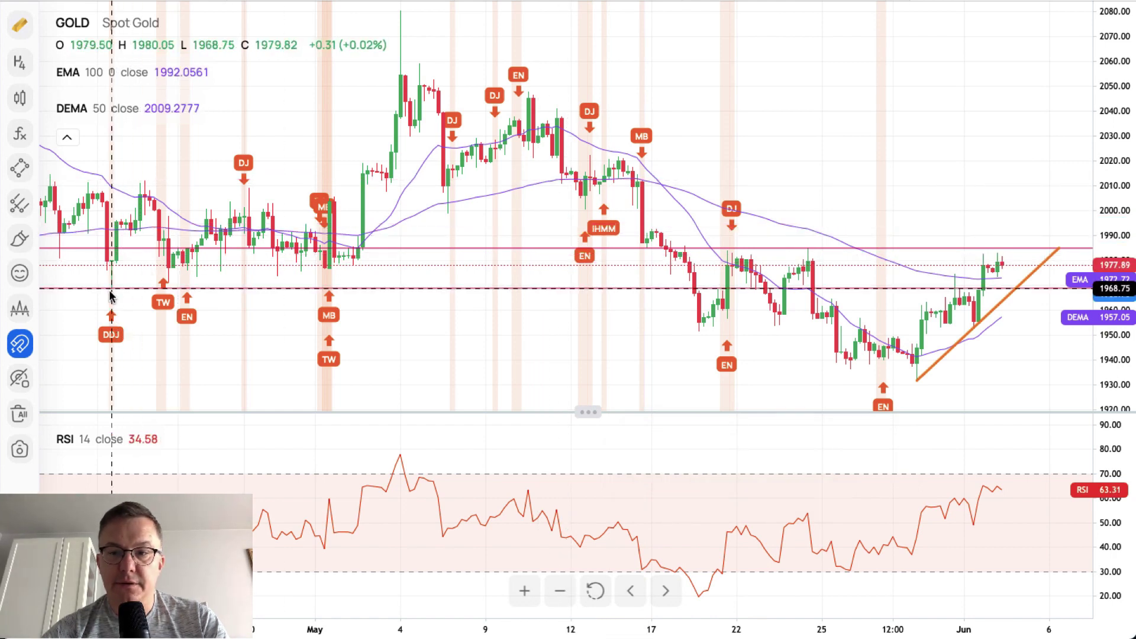
left_click_drag(110, 296, 110, 295)
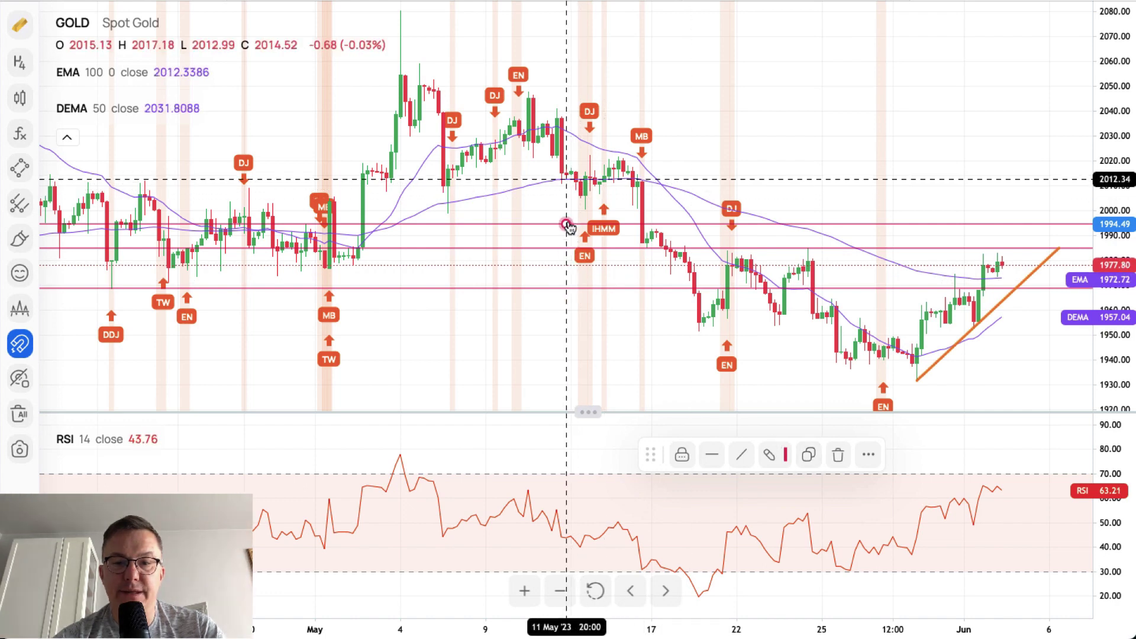
Step: Place another copy of the red horizontal line on the 5 May low at 1999.06
left_click(487, 202)
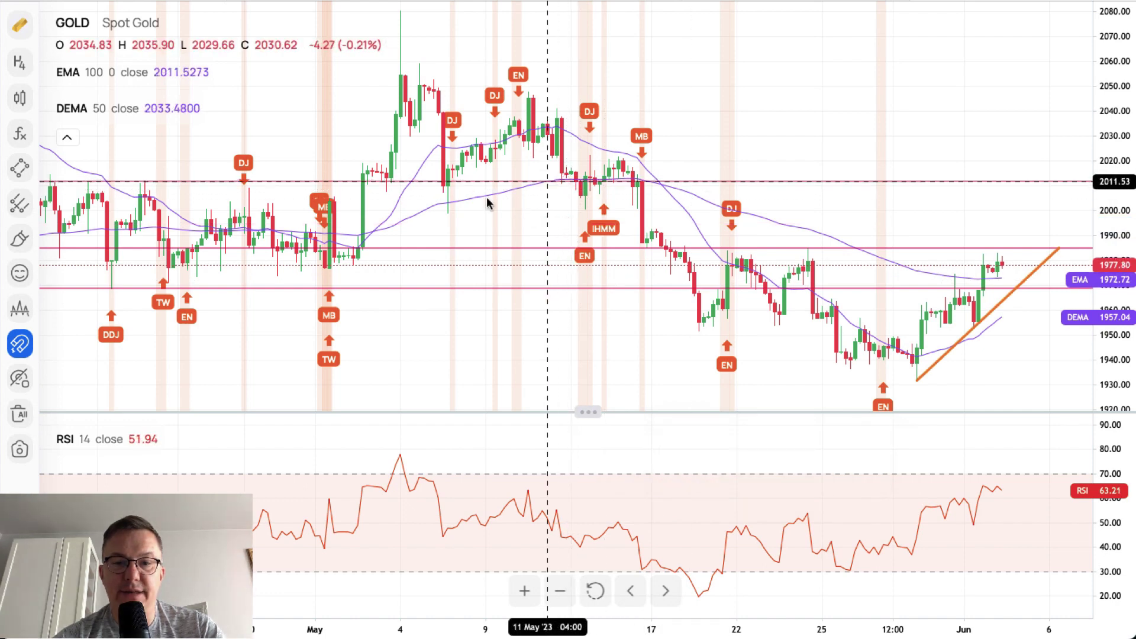
left_click(447, 212)
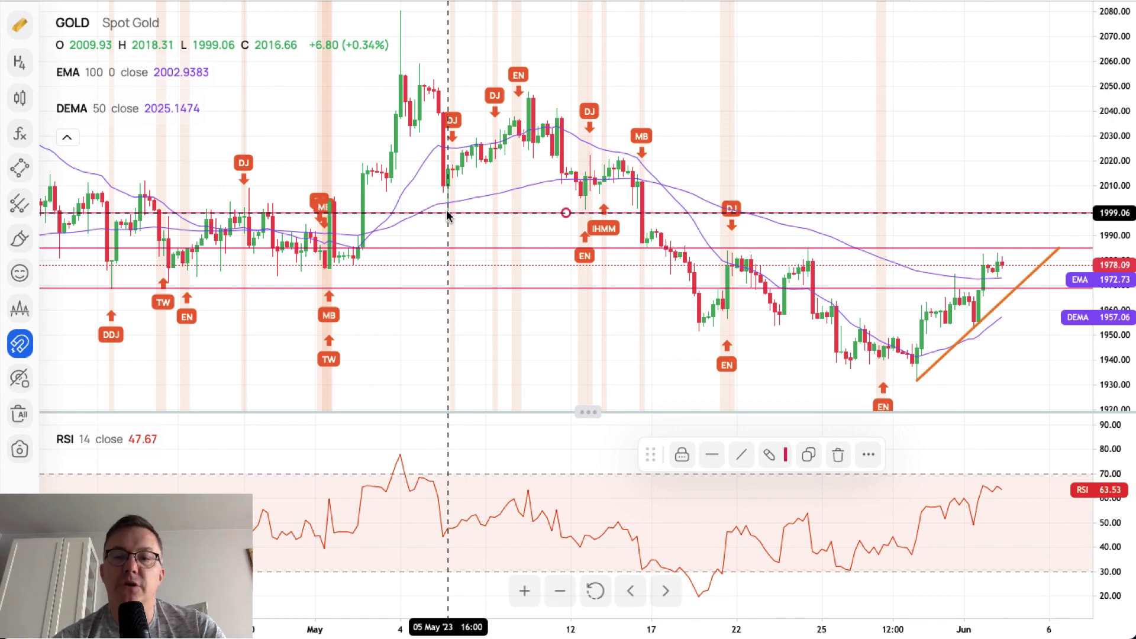
left_click(941, 177)
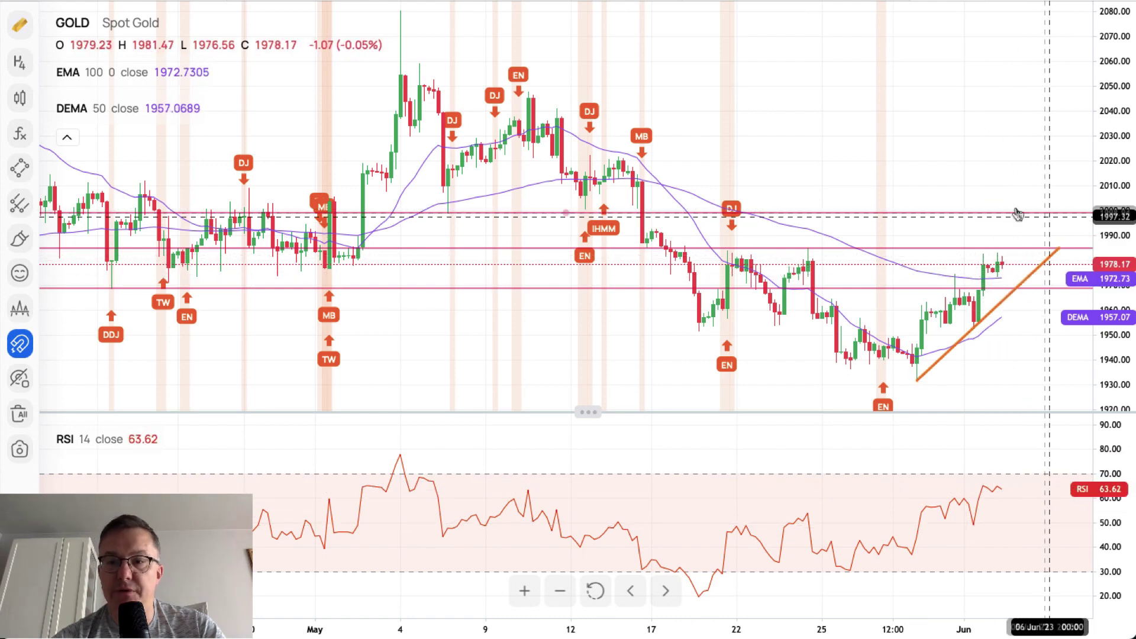
Step: Switch the chart to the S&P 500 Index market and frame the price action from April to the latest candles
scroll(931, 152, "right", 2)
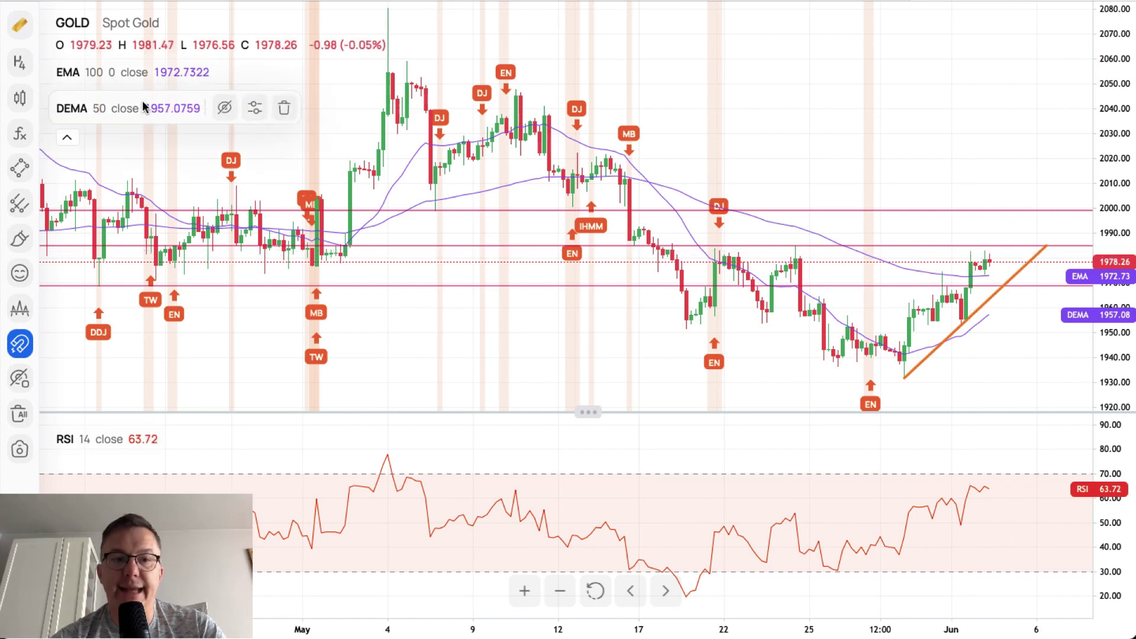
left_click(20, 26)
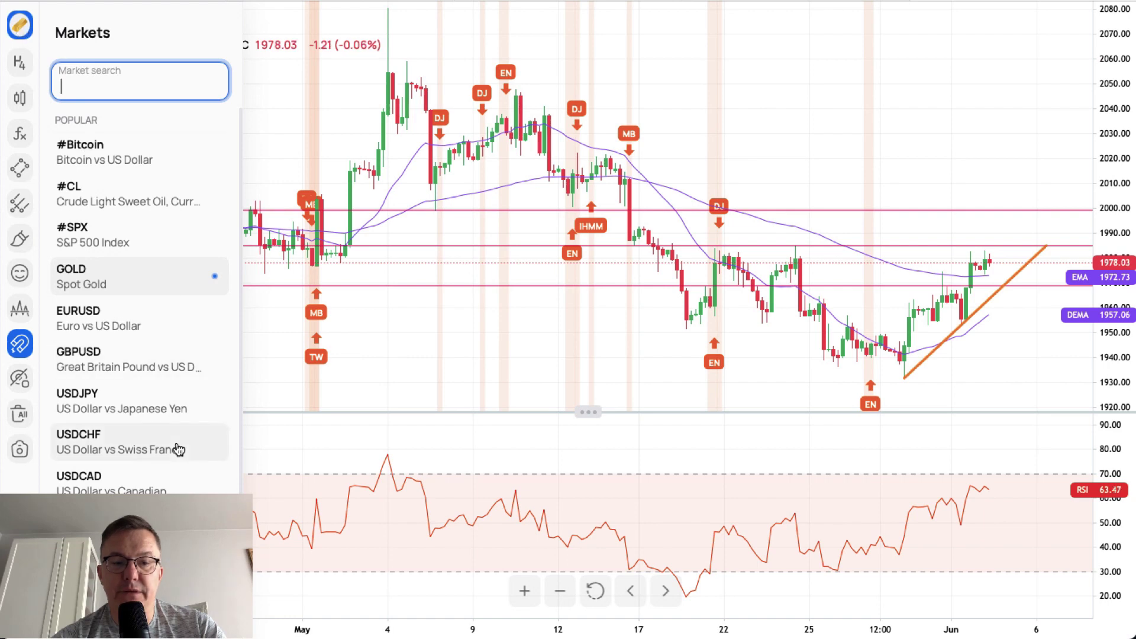
scroll(178, 450, "down", 2)
scroll(177, 449, "up", 2)
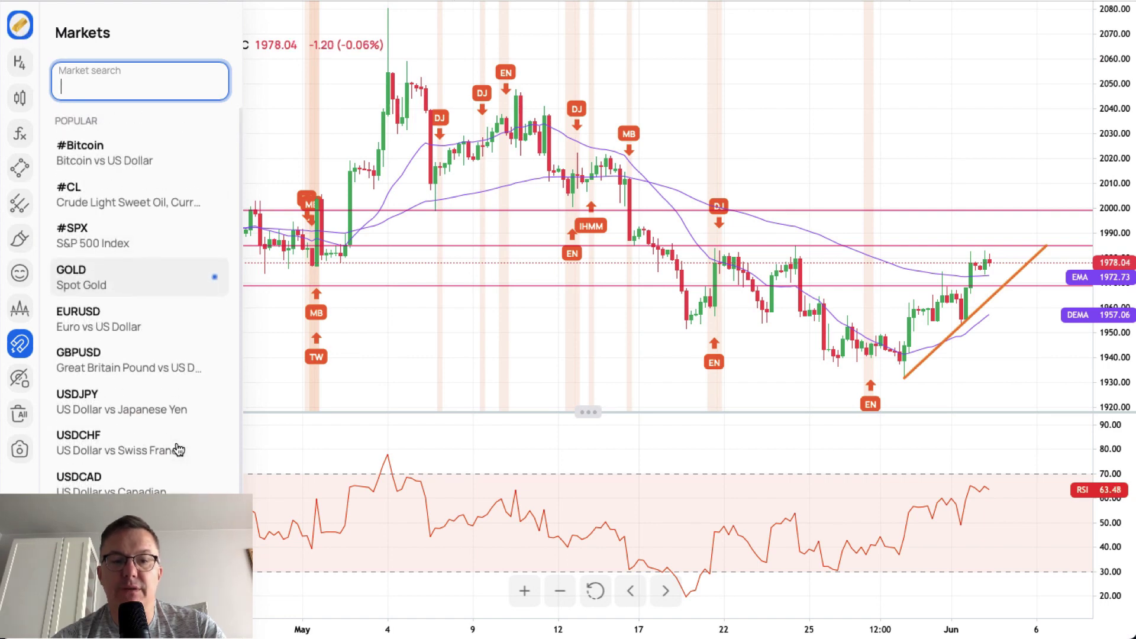
left_click(144, 241)
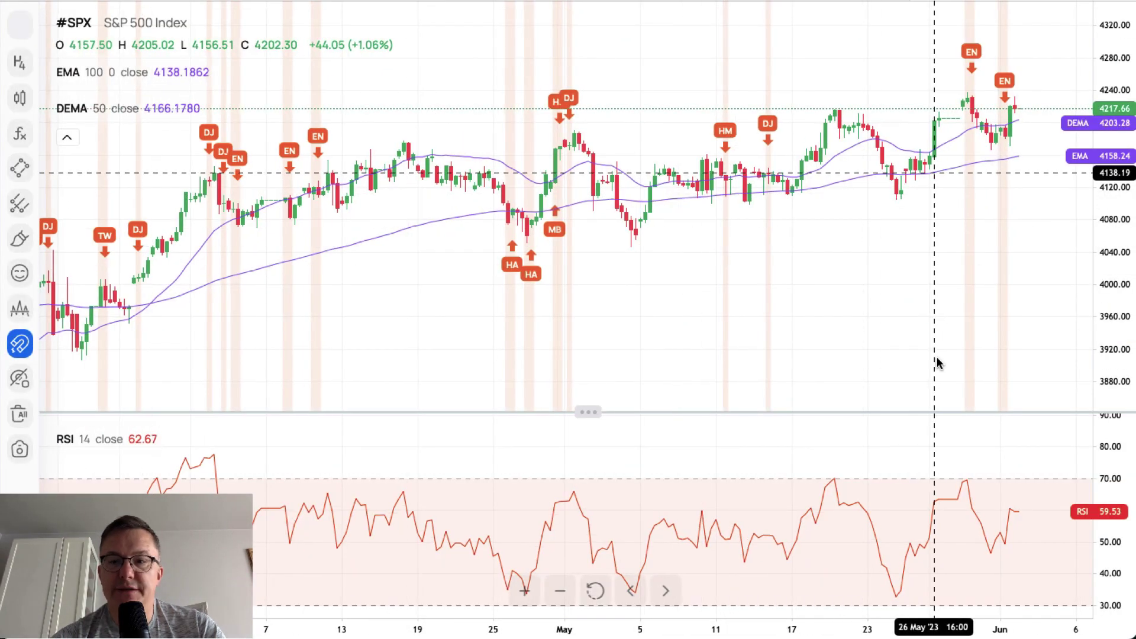
left_click_drag(938, 359, 818, 363)
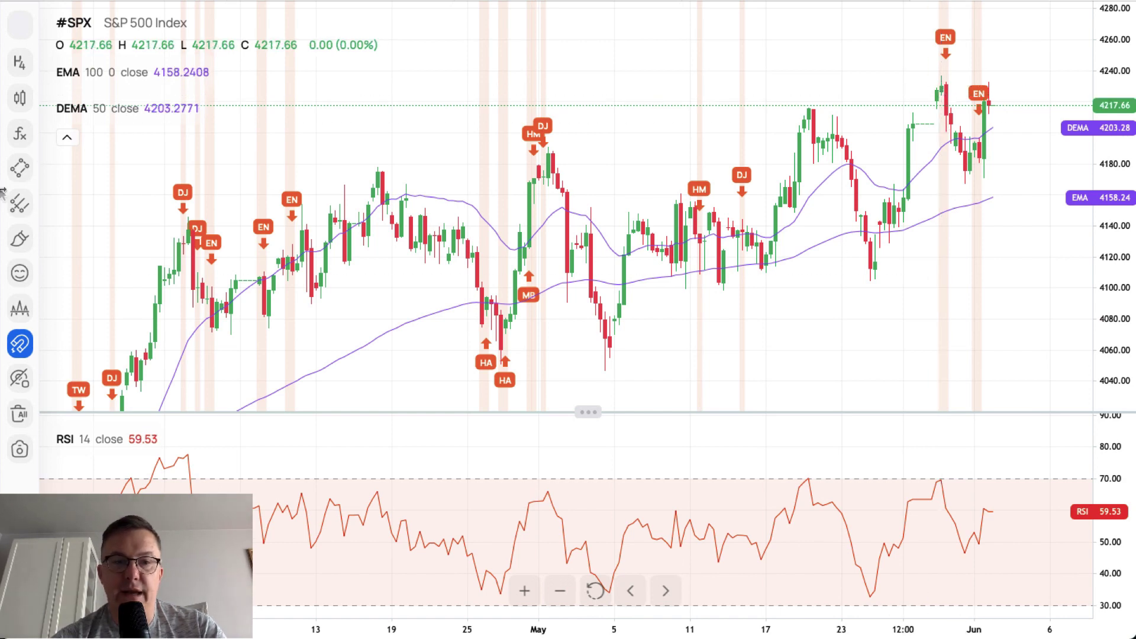
Step: Add horizontal rays at the 30 May high of 4236.84 and the 31 May low of 4167.12 on the S&P 500 chart
left_click(22, 172)
left_click(89, 351)
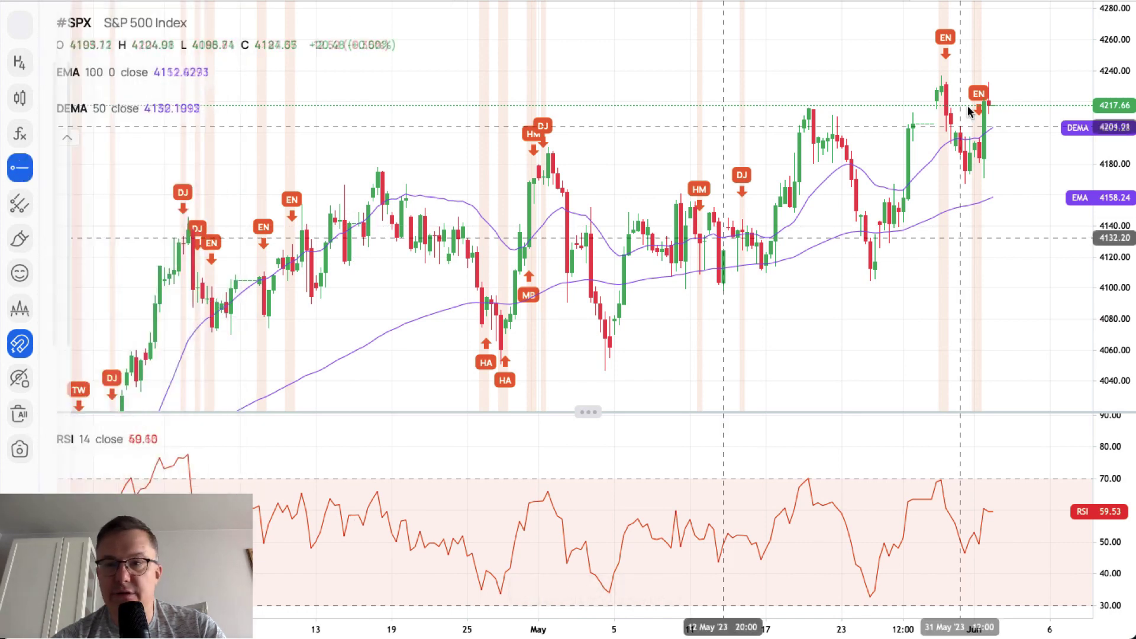
left_click(941, 77)
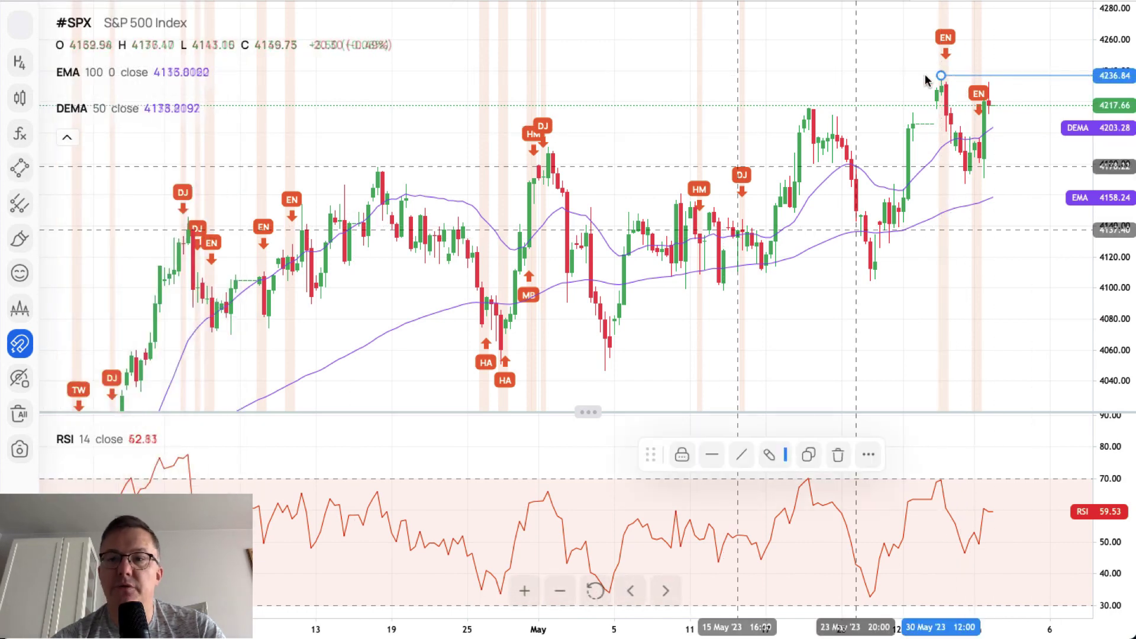
left_click(19, 168)
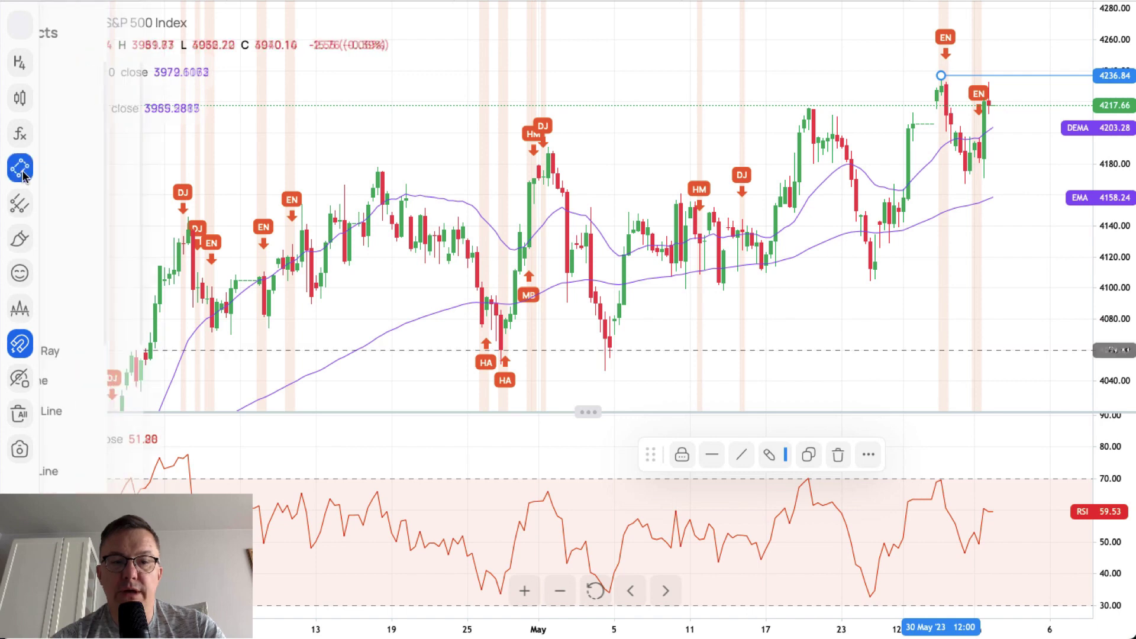
left_click(163, 356)
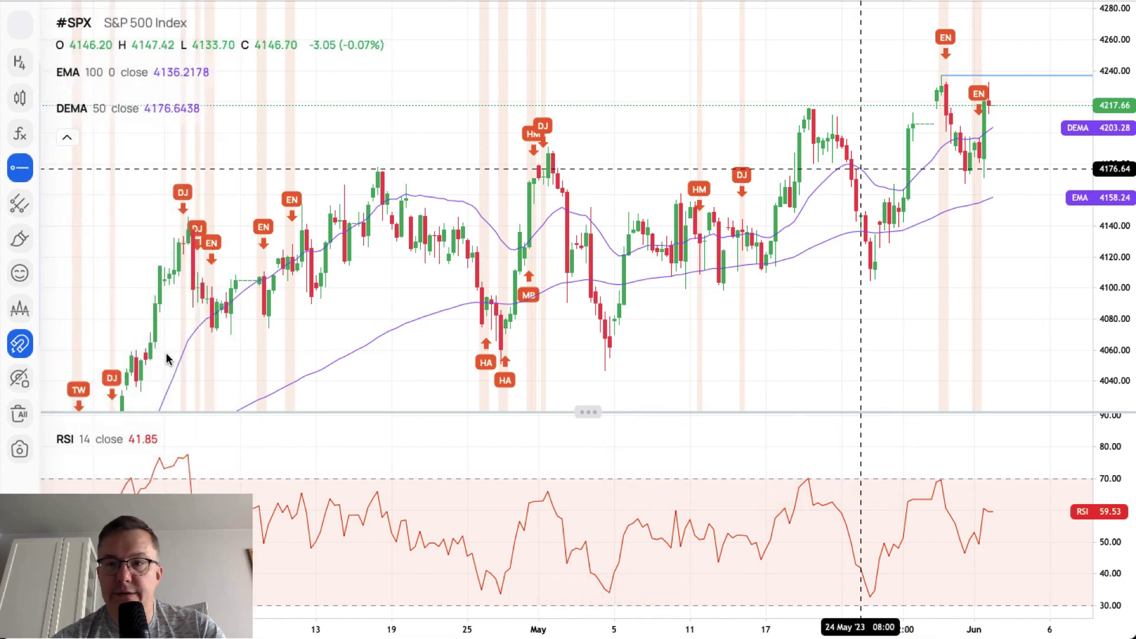
left_click(964, 185)
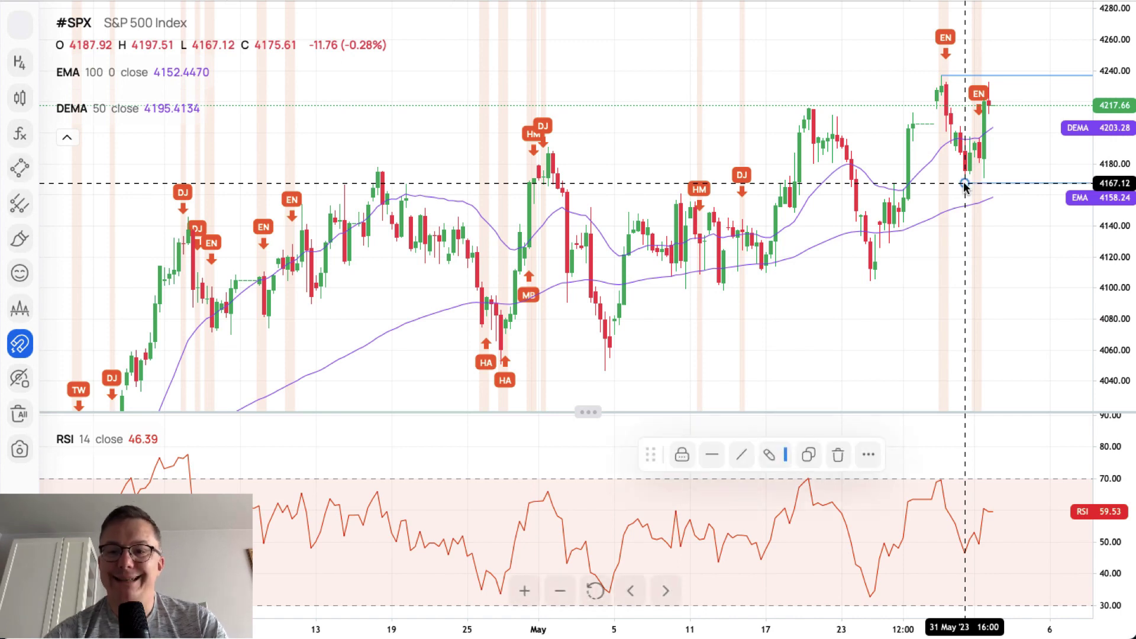
Step: Draw a rising trend line under the lows from 4046.98 at 4 May to 4145.64 at 6 June
left_click(18, 168)
left_click(94, 75)
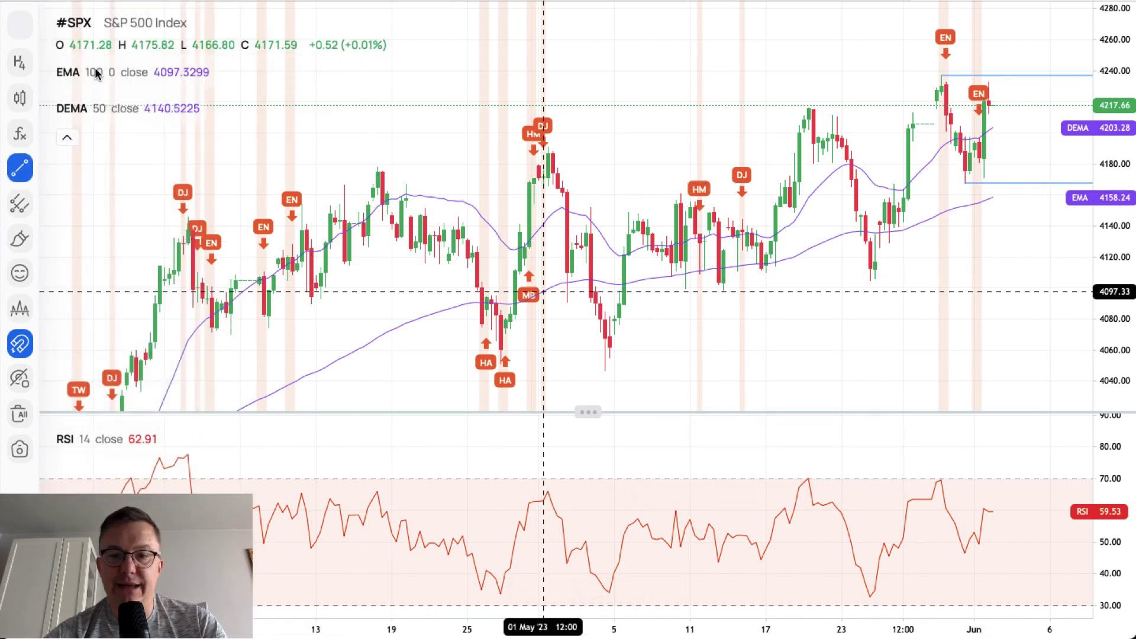
left_click(604, 370)
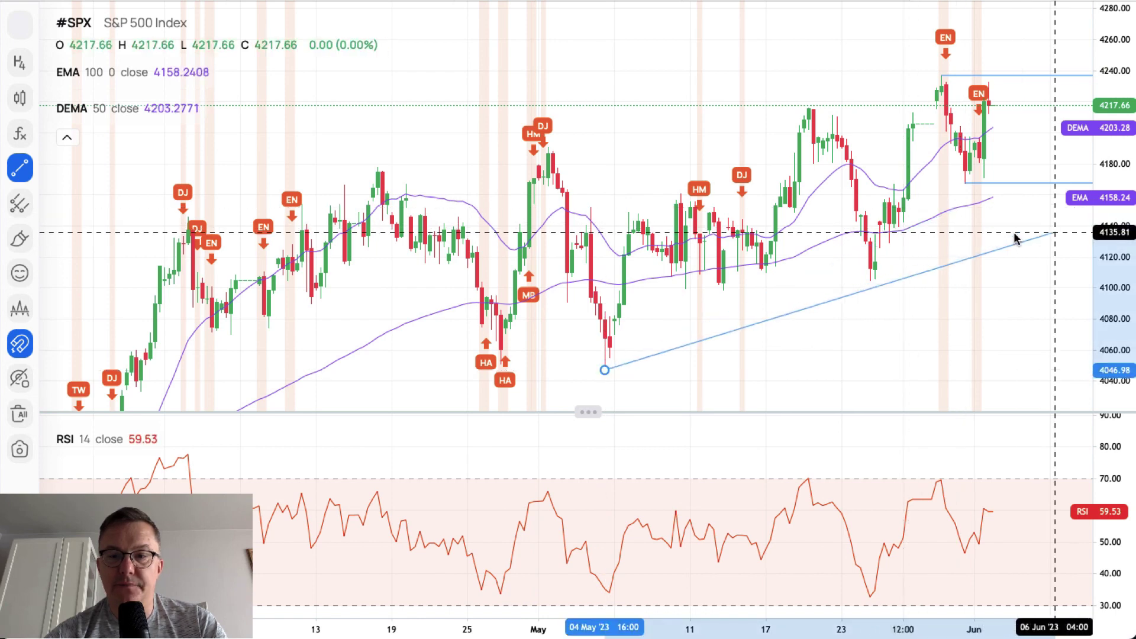
left_click(1063, 218)
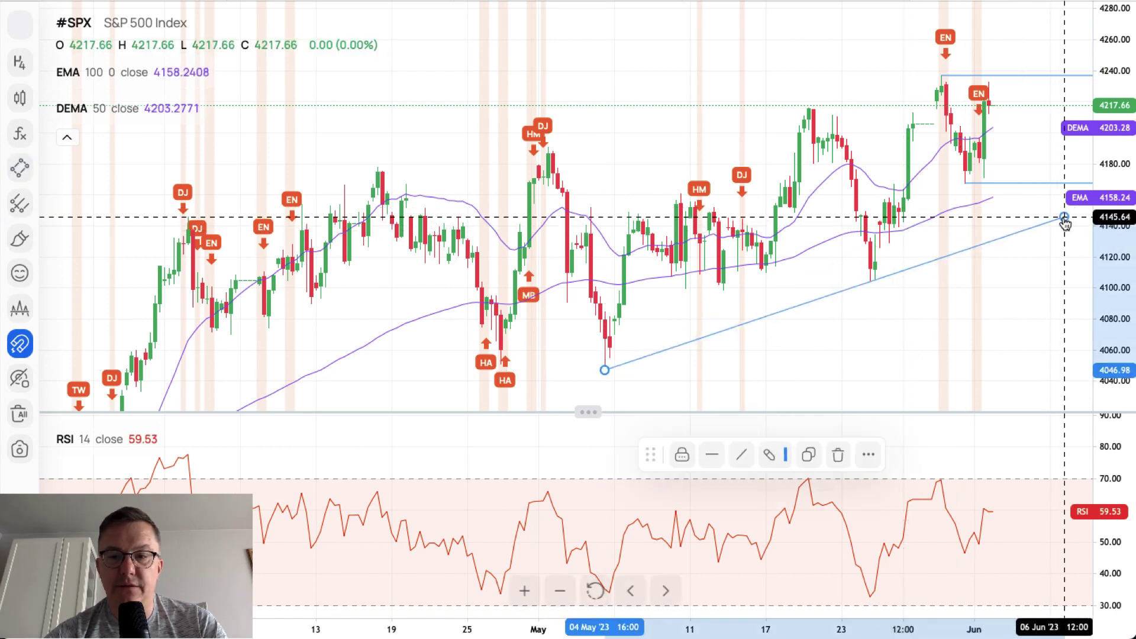
Step: Turn a copy of the rising trend line into a black upper line along the highs, from 4192.20 at 1 May to 4248.07 at 8 June
left_click(809, 455)
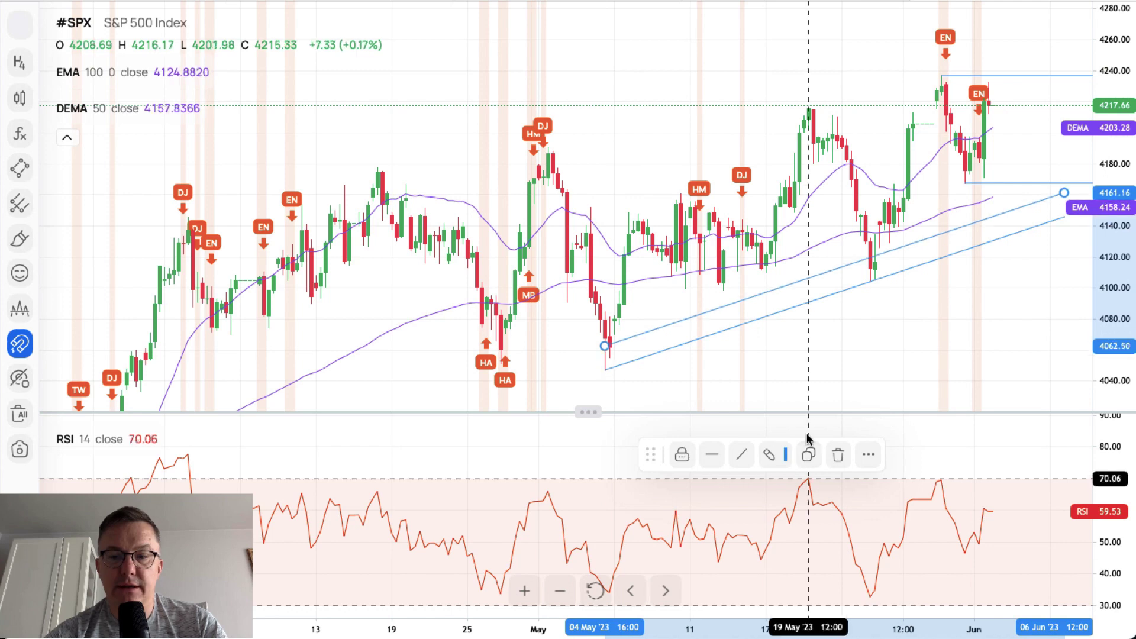
mouse_move(800, 287)
left_mouse_down()
mouse_move(736, 177)
mouse_move(709, 96)
left_mouse_up()
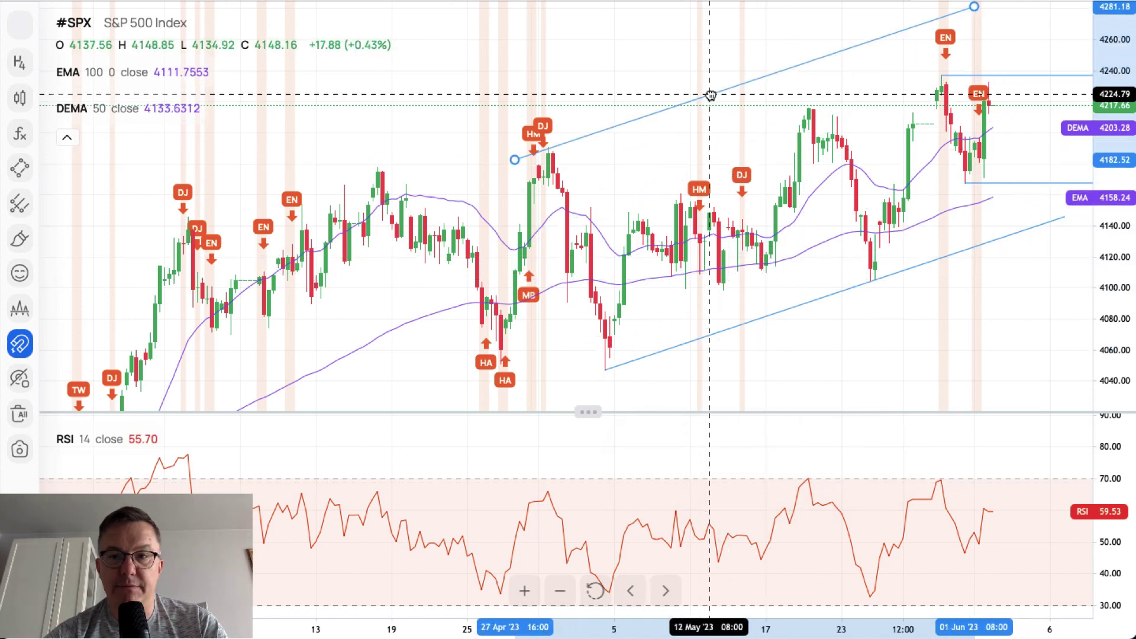
left_click_drag(973, 6, 1016, 57)
left_click_drag(378, 182, 248, 153)
left_click_drag(341, 170, 378, 159)
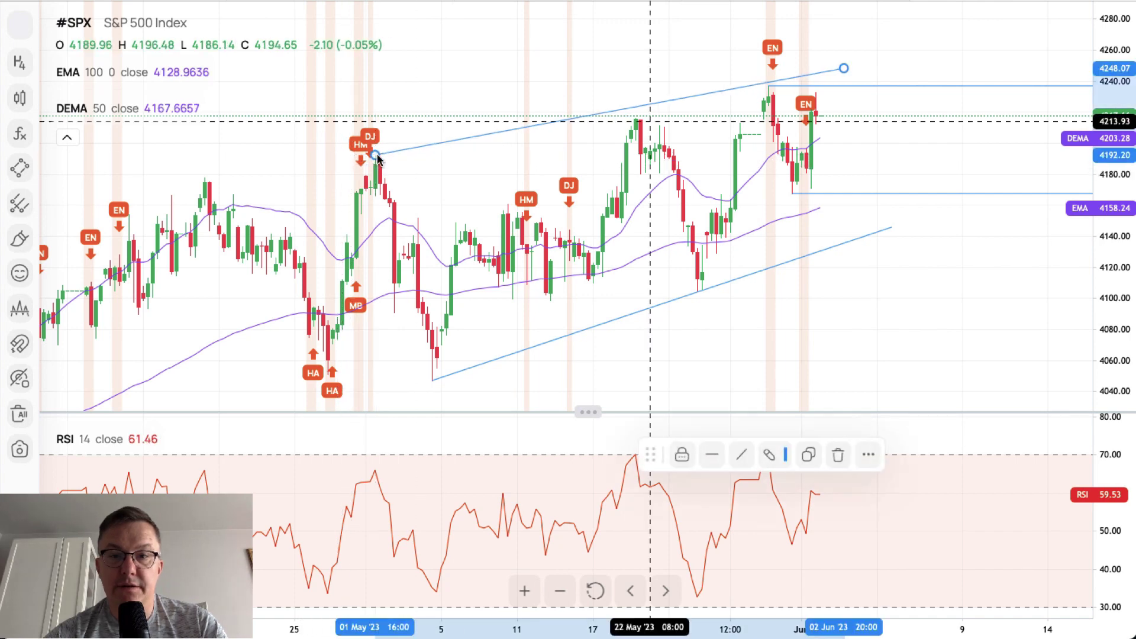
left_click_drag(843, 69, 948, 72)
left_click(769, 454)
left_click(868, 521)
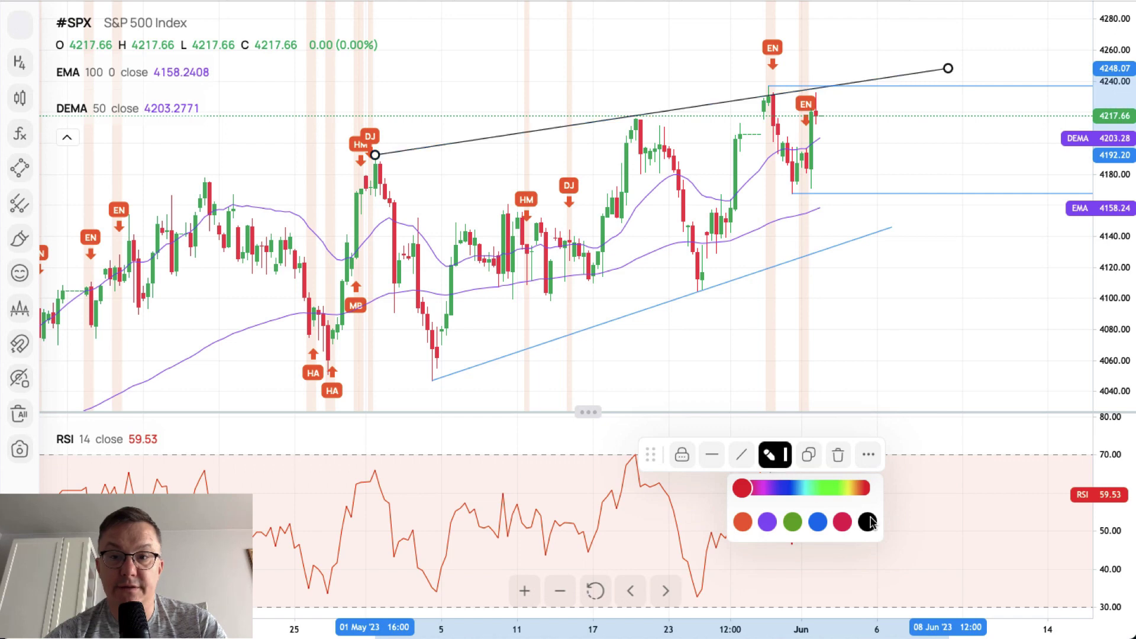
Step: Colour the lower rising trend line black and extend its far end beyond 9 June along the same slope
left_click(756, 273)
left_click(769, 454)
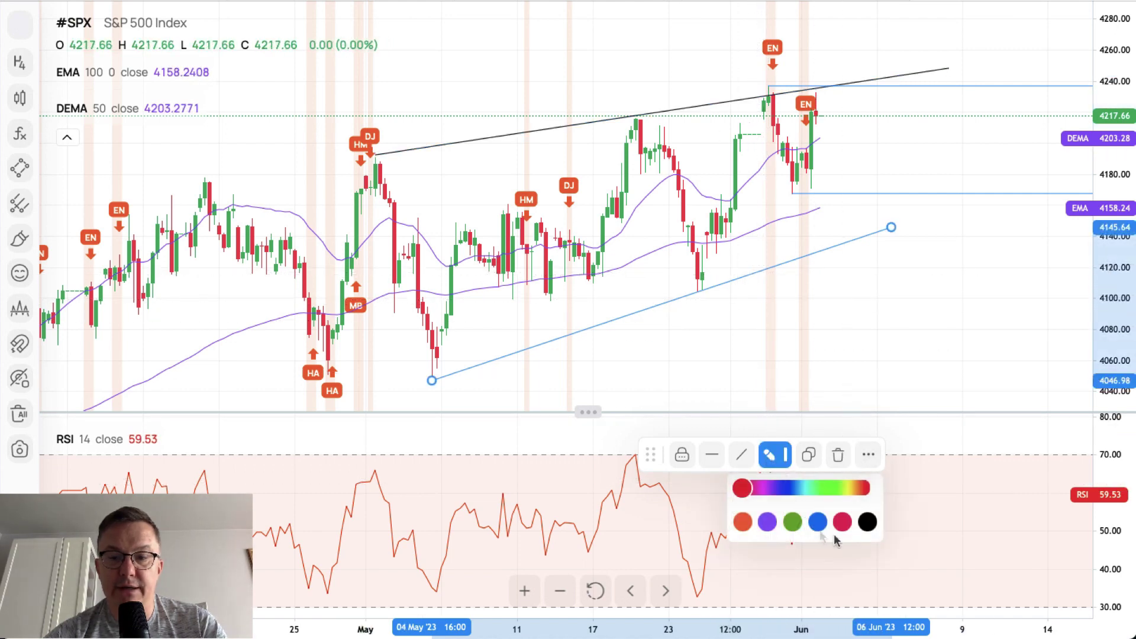
left_click(867, 522)
left_click(958, 313)
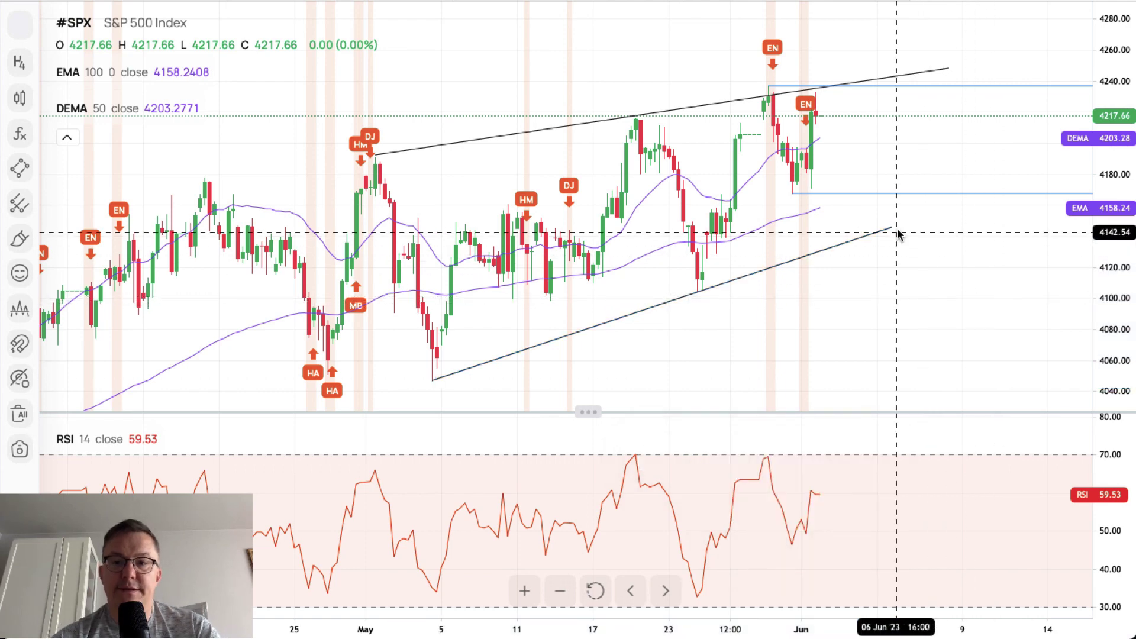
left_click_drag(891, 229, 995, 195)
left_click(977, 267)
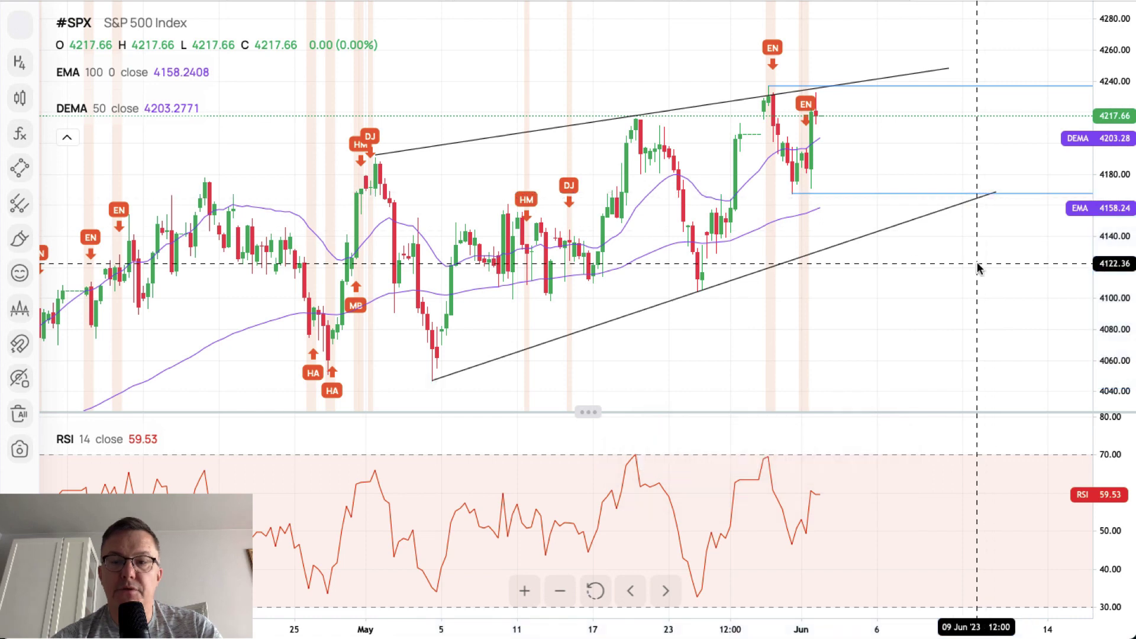
Step: Add a horizontal ray at the late-May low of about 4104, where price touches the lower trend line
left_click_drag(1120, 325, 1120, 299)
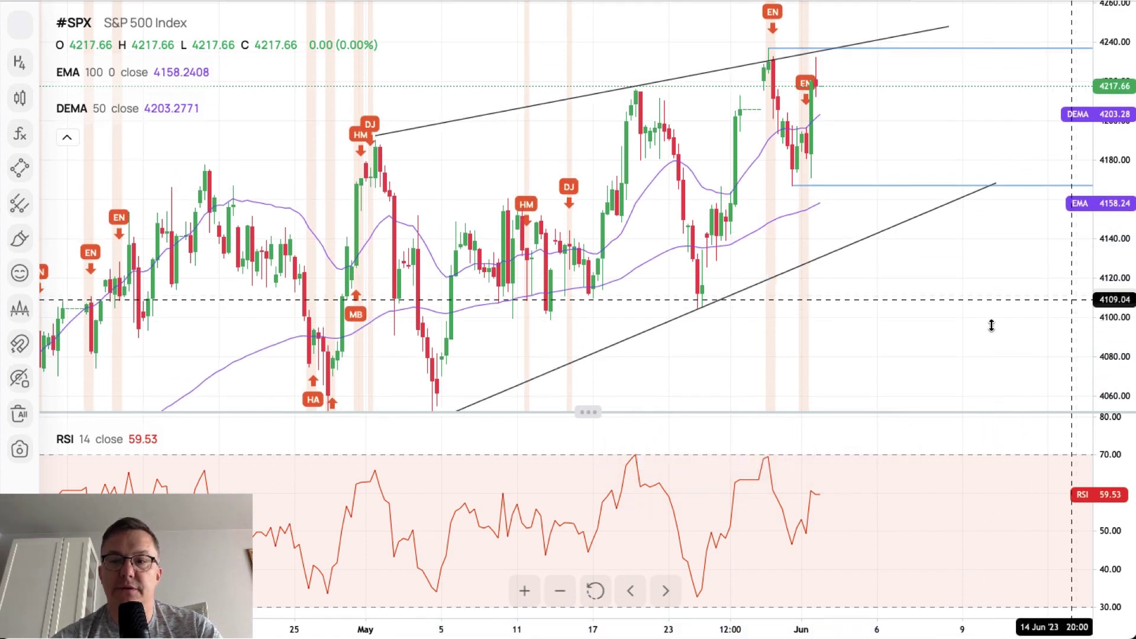
left_click_drag(991, 320, 979, 278)
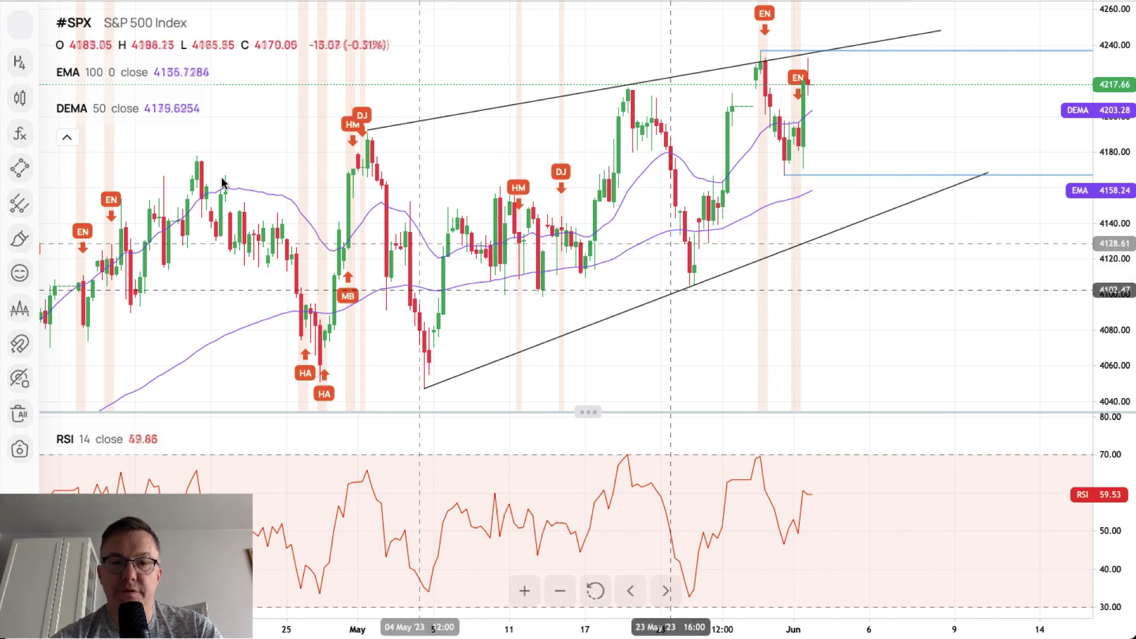
left_click(20, 168)
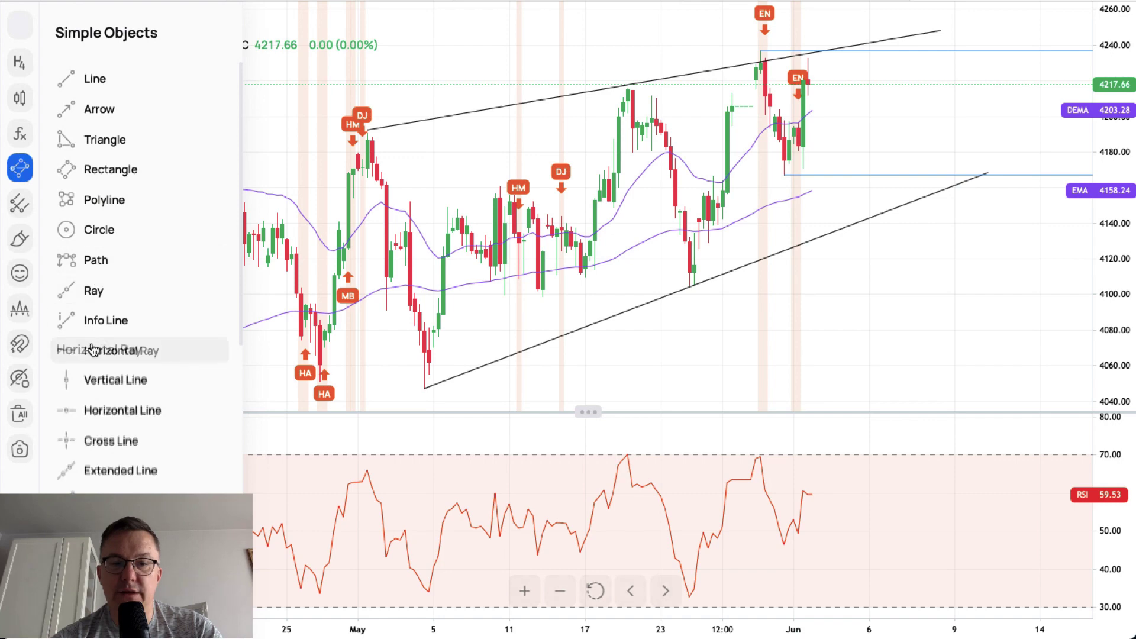
left_click(112, 350)
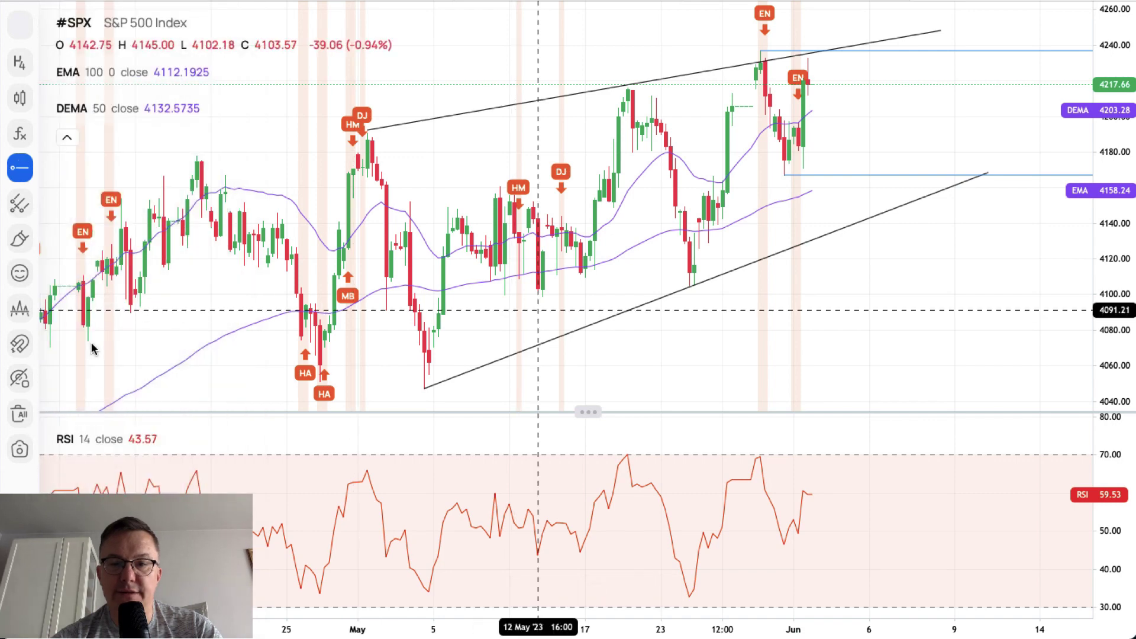
left_click(691, 283)
left_click(698, 319)
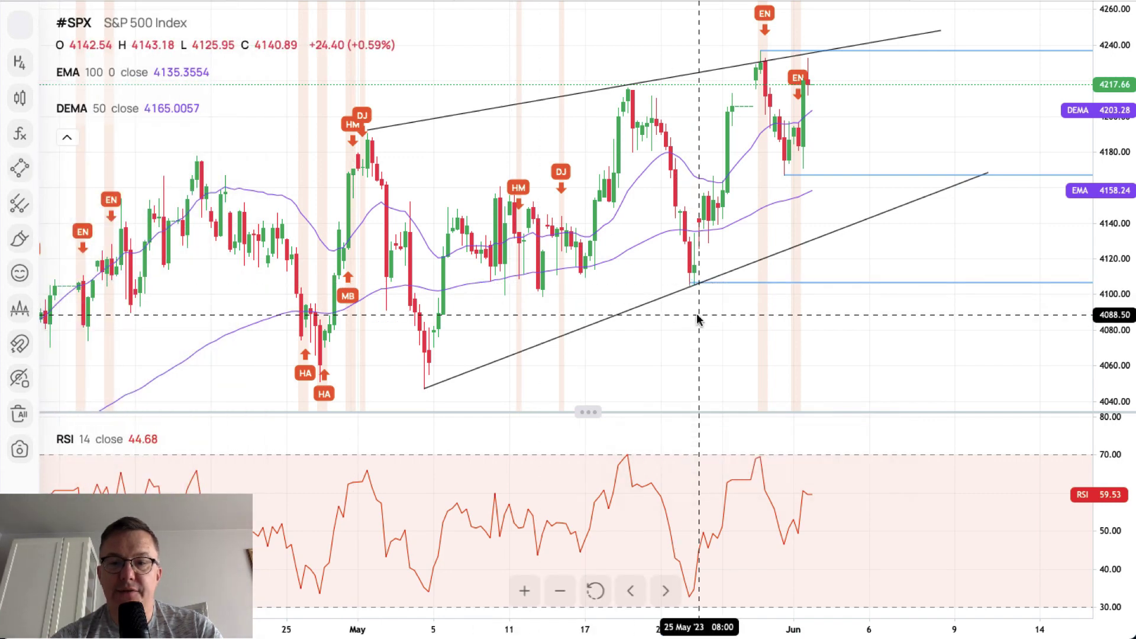
left_click_drag(692, 283, 689, 288)
left_click(692, 331)
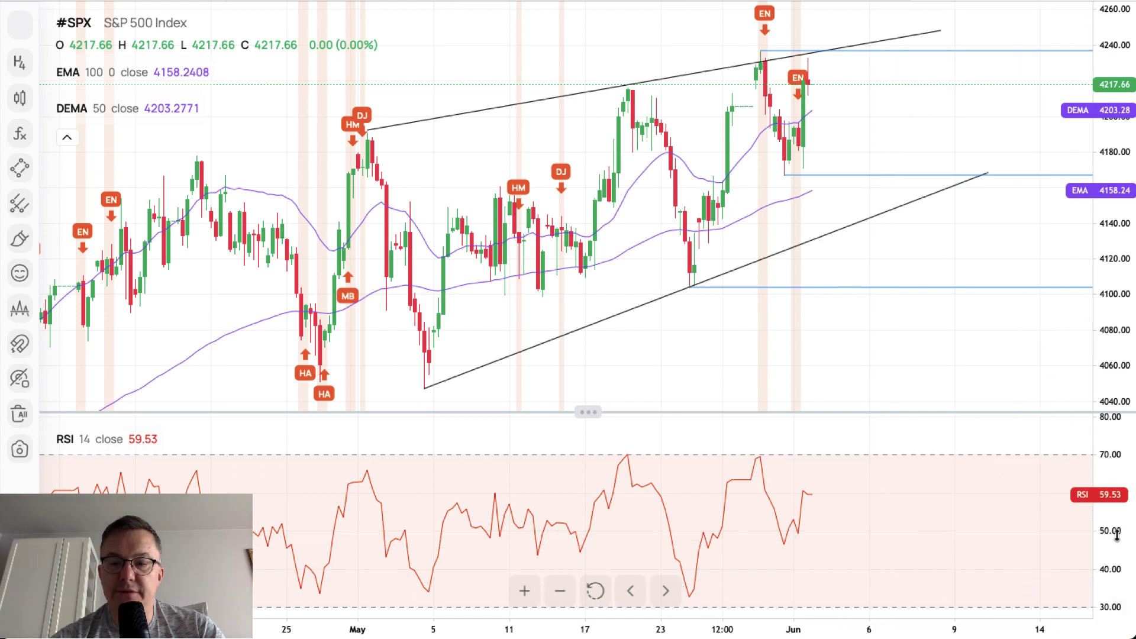
left_click_drag(1116, 535, 1116, 559)
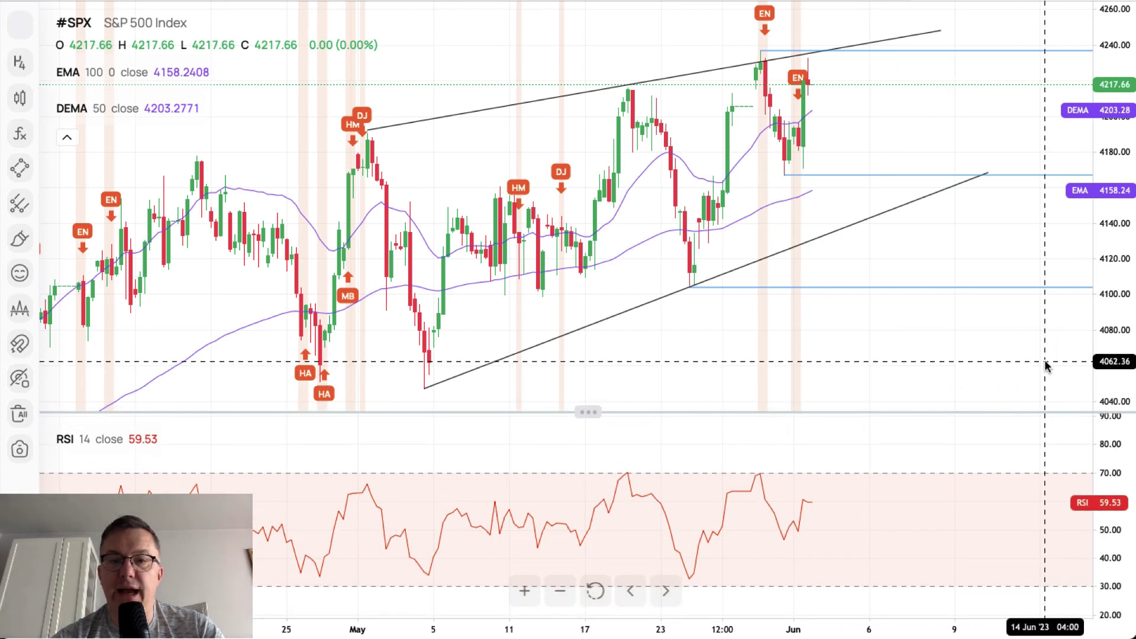